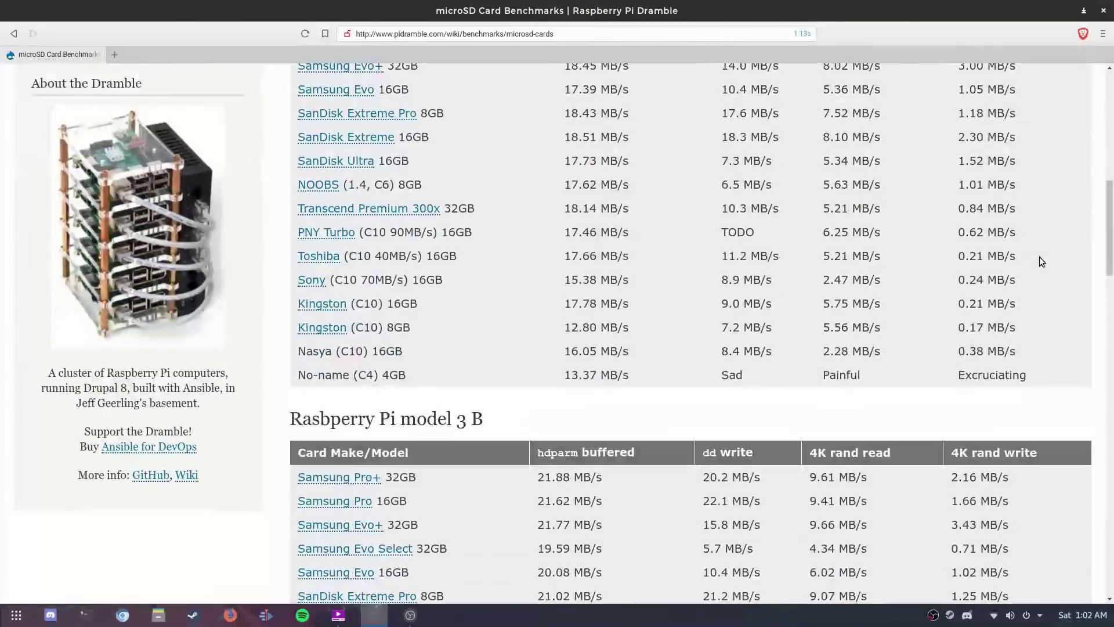
Step: Highlight the SanDisk Ultra benchmark figures, including hdparm buffered read and dd write speed
scroll(1039, 256, down, 10)
scroll(1038, 257, up, 1)
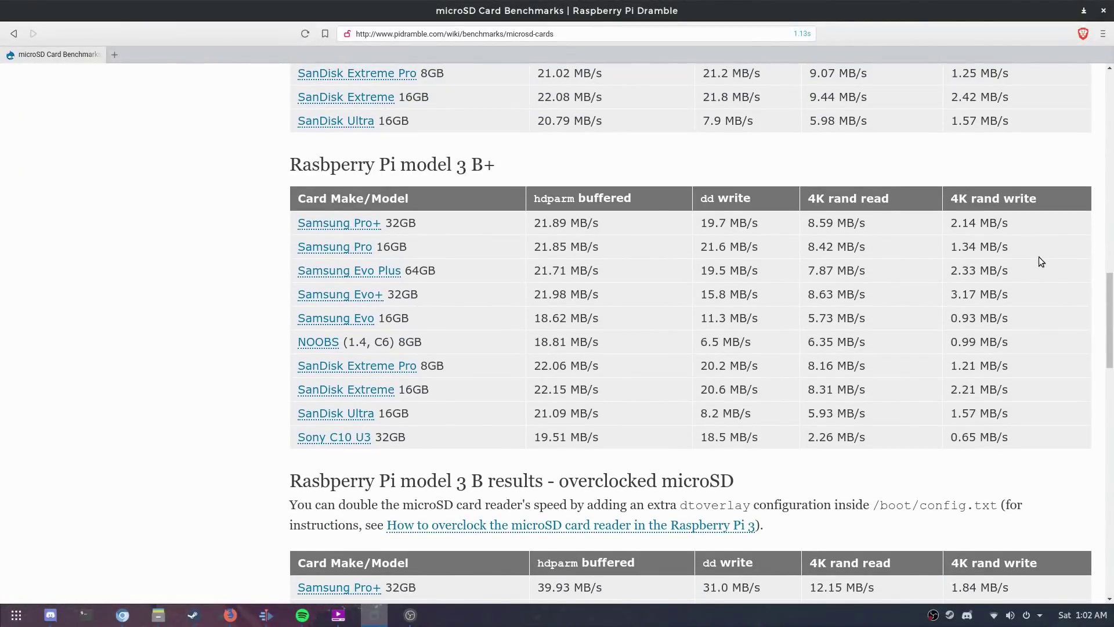
double_click(535, 413)
drag(620, 412, 1016, 409)
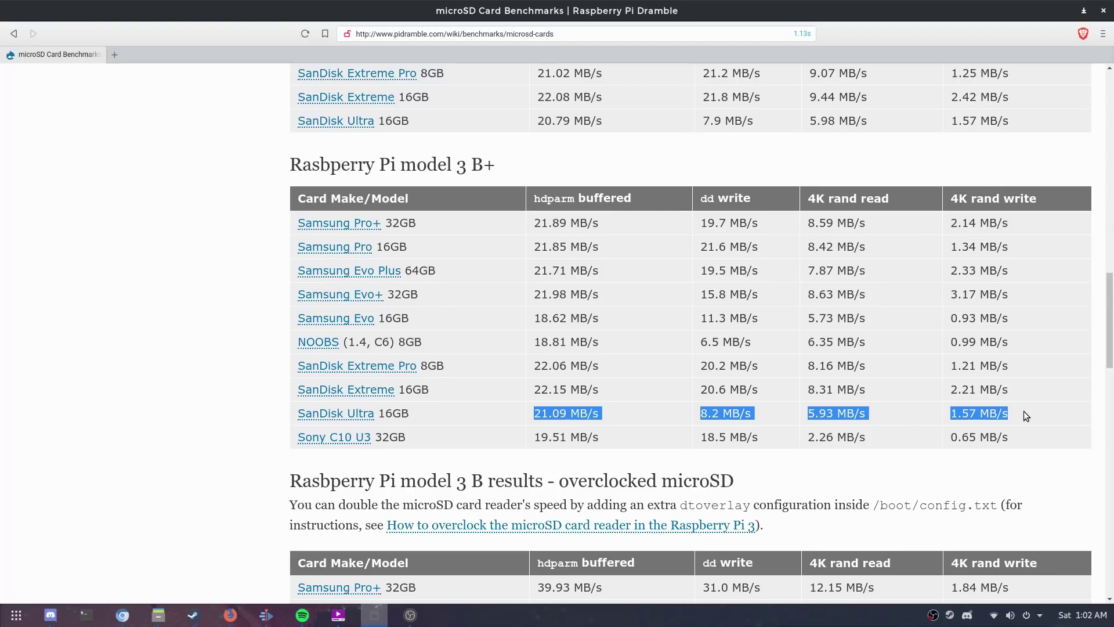
click(759, 414)
drag(699, 413, 744, 413)
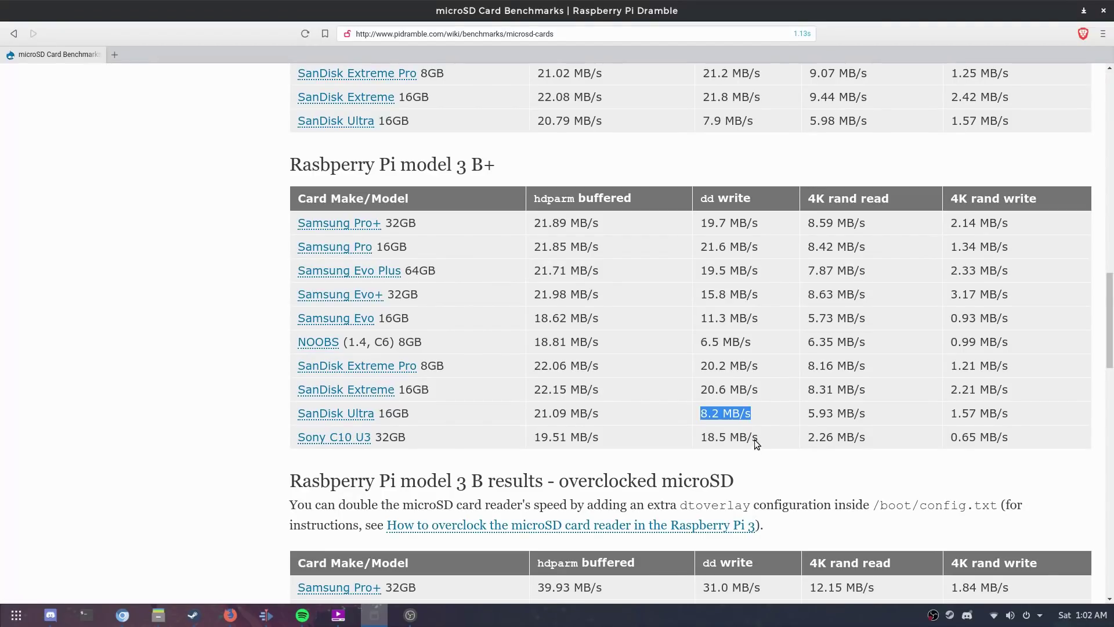
click(771, 412)
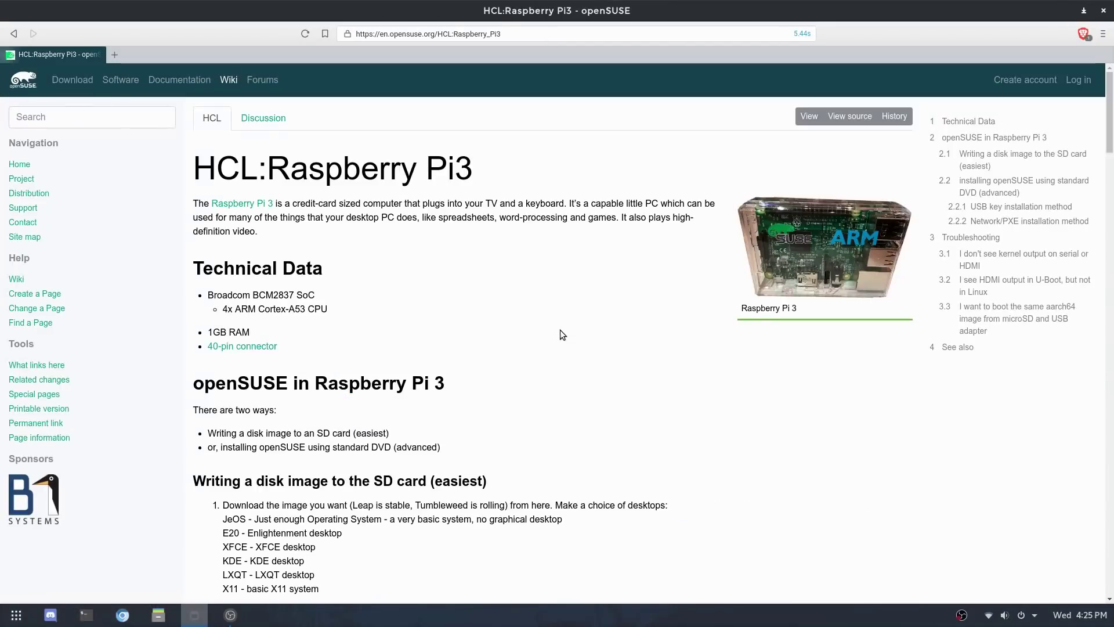
Step: Scroll down and follow the 'general download directory' link to the aarch64 images
scroll(561, 334, down, 6)
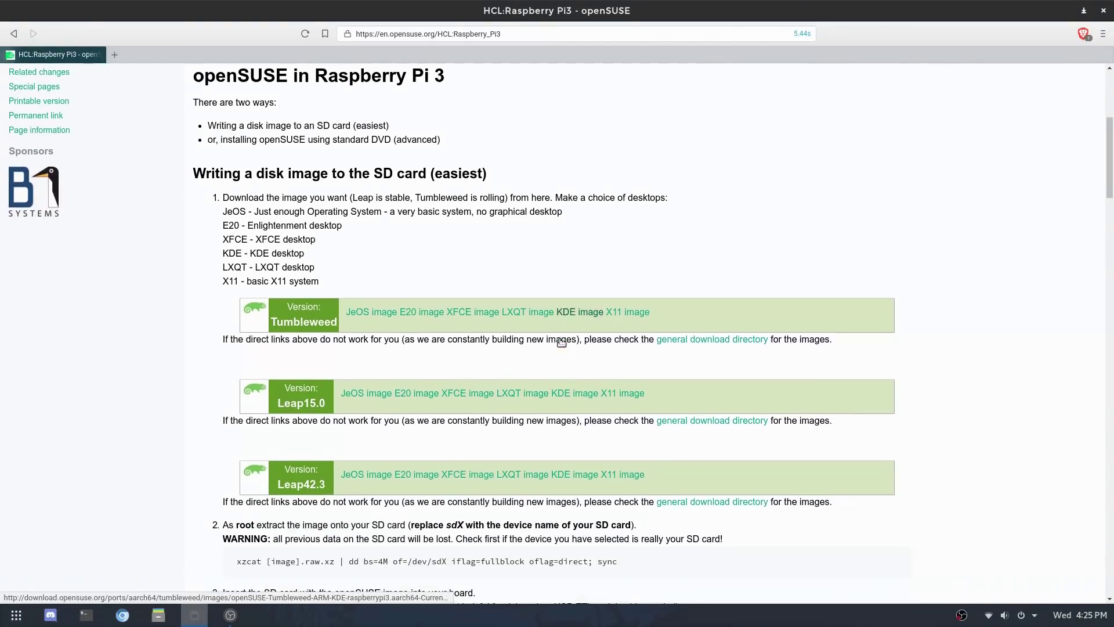
scroll(561, 340, down, 1)
scroll(558, 340, down, 2)
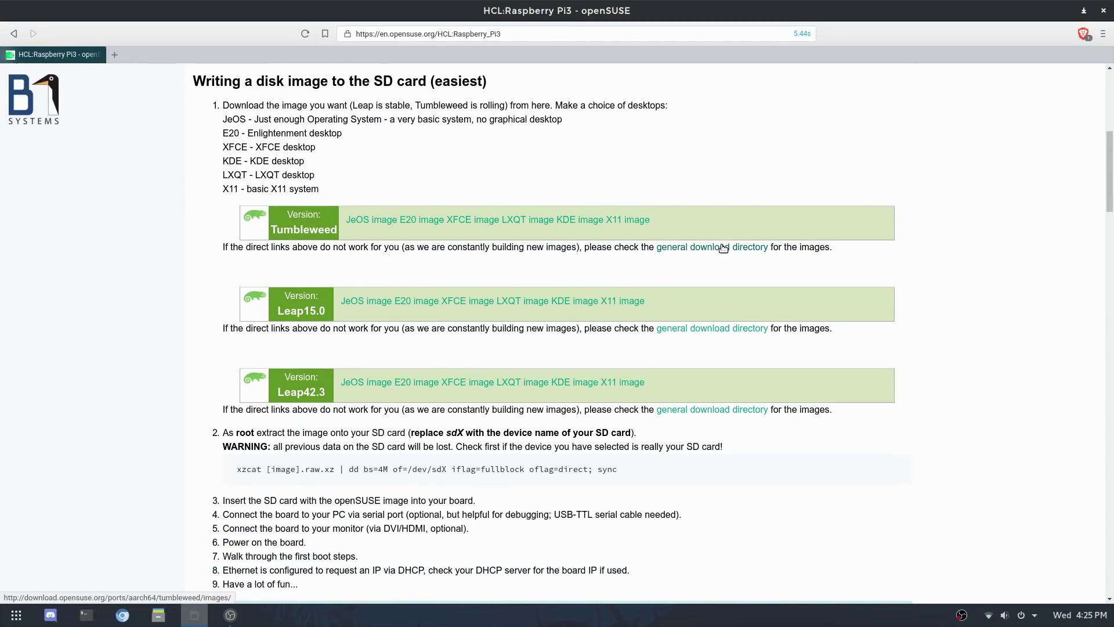
click(723, 248)
Step: Find 'raspberry' on the page, locate the KDE raspberrypi3 Current.xz image, and select the downloaded file
key(ctrl+f)
text(raspberry)
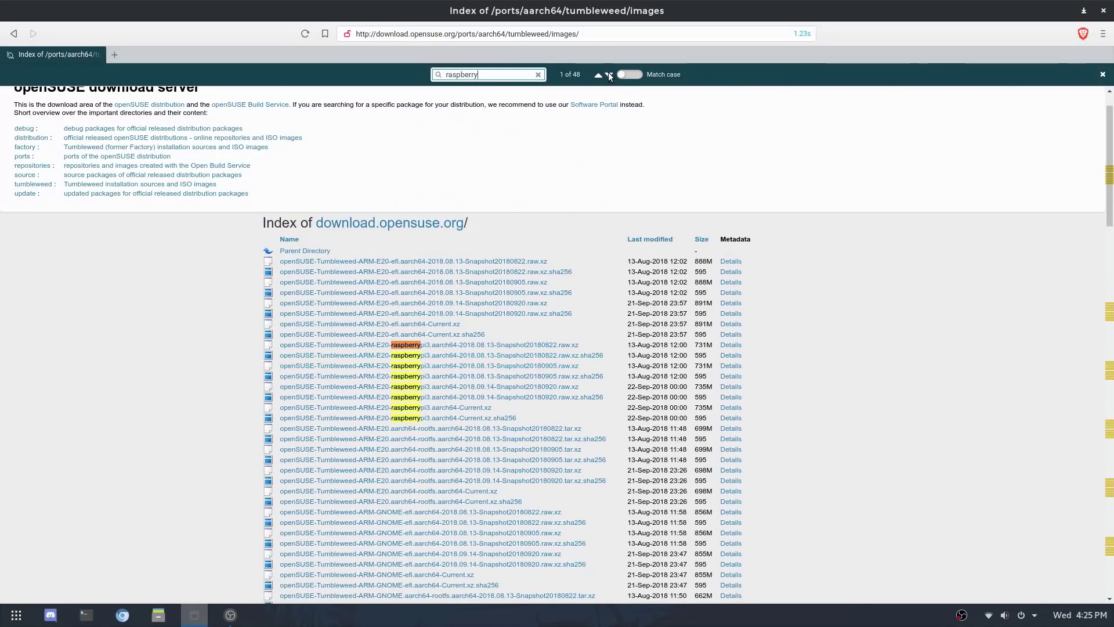
scroll(663, 304, down, 10)
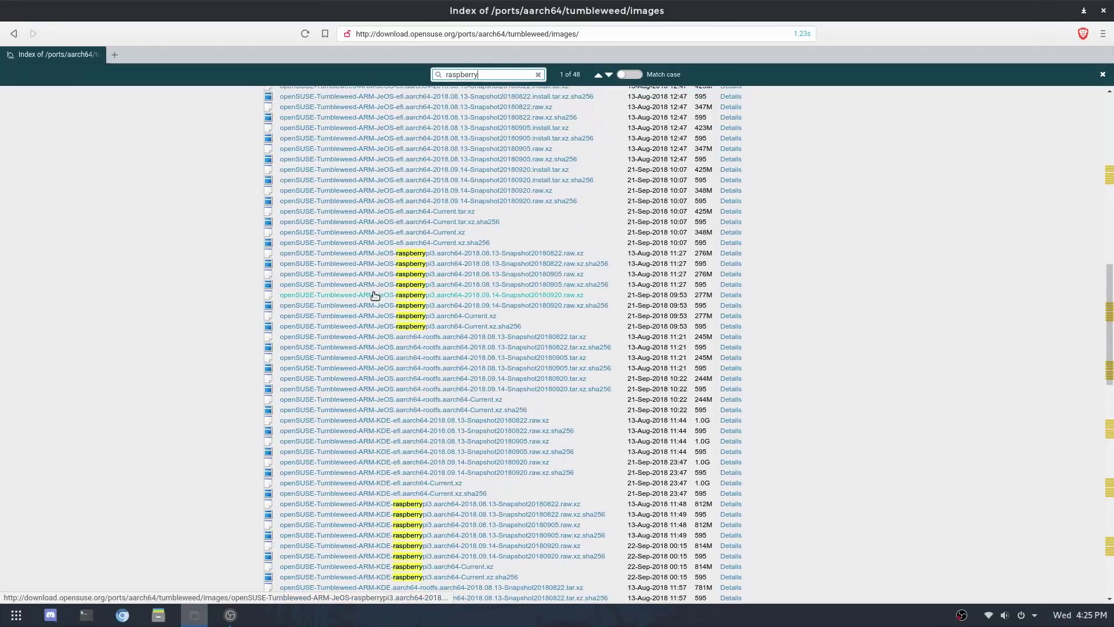
scroll(395, 296, down, 4)
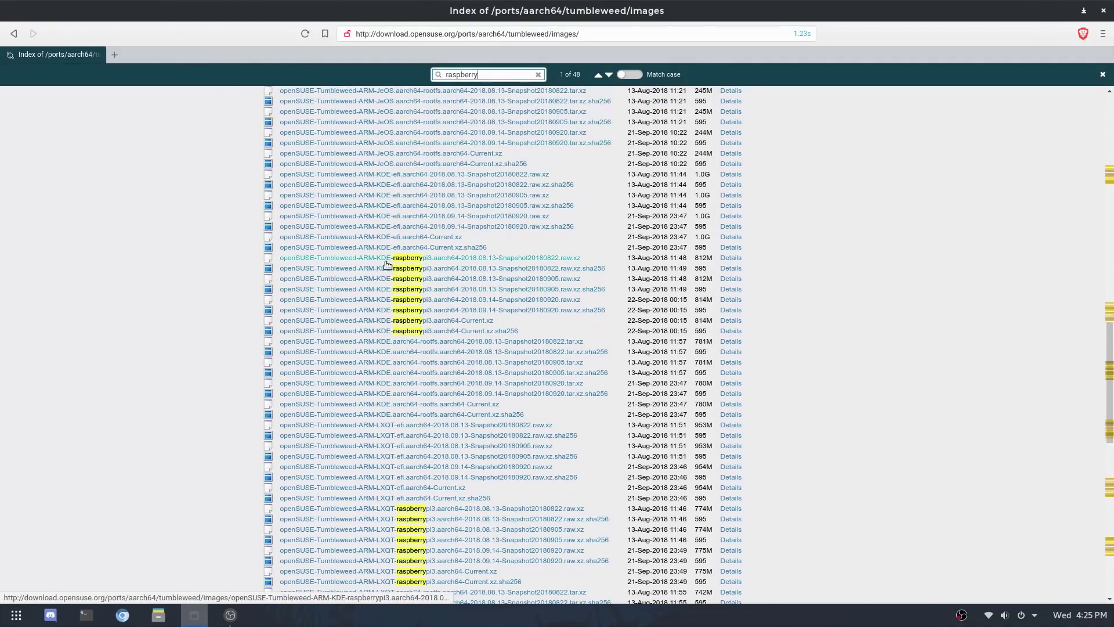
scroll(390, 312, down, 3)
scroll(412, 379, up, 6)
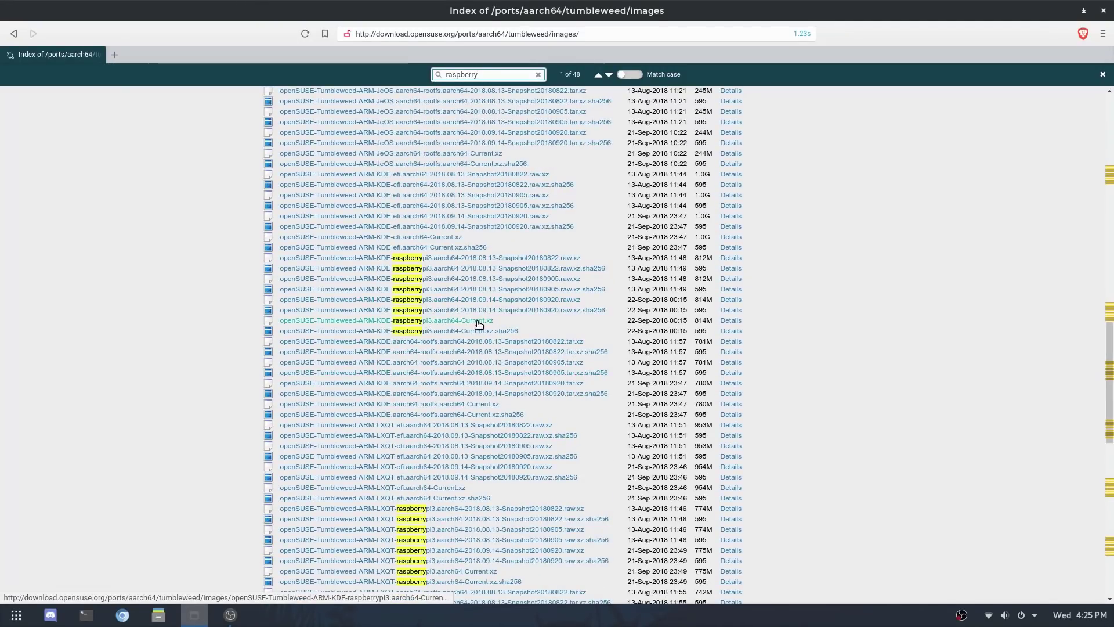
drag(687, 322, 626, 325)
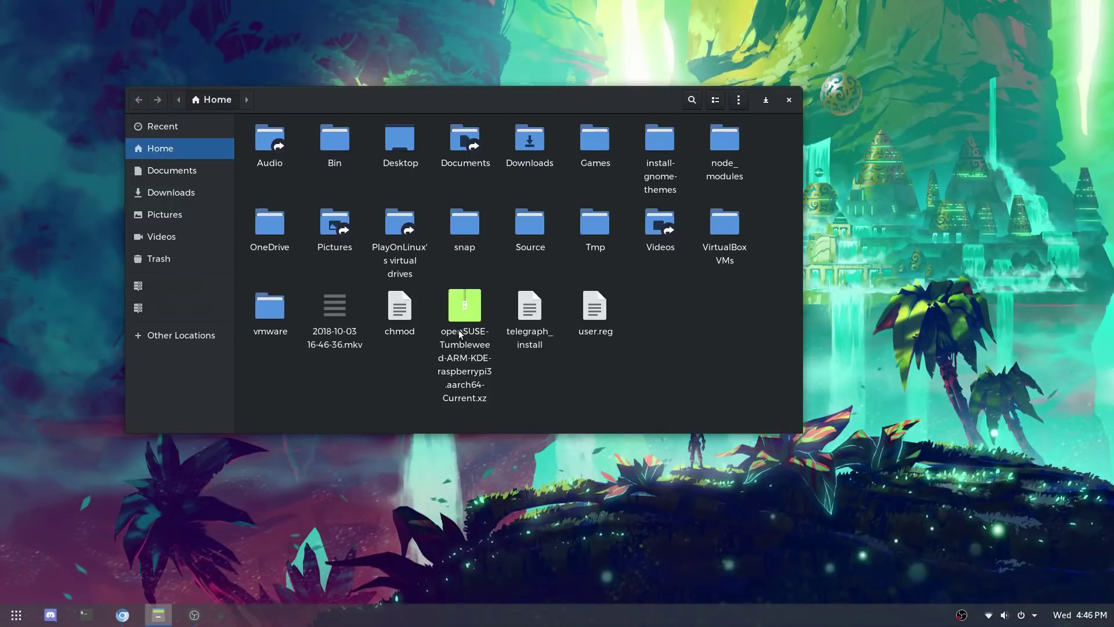
click(458, 330)
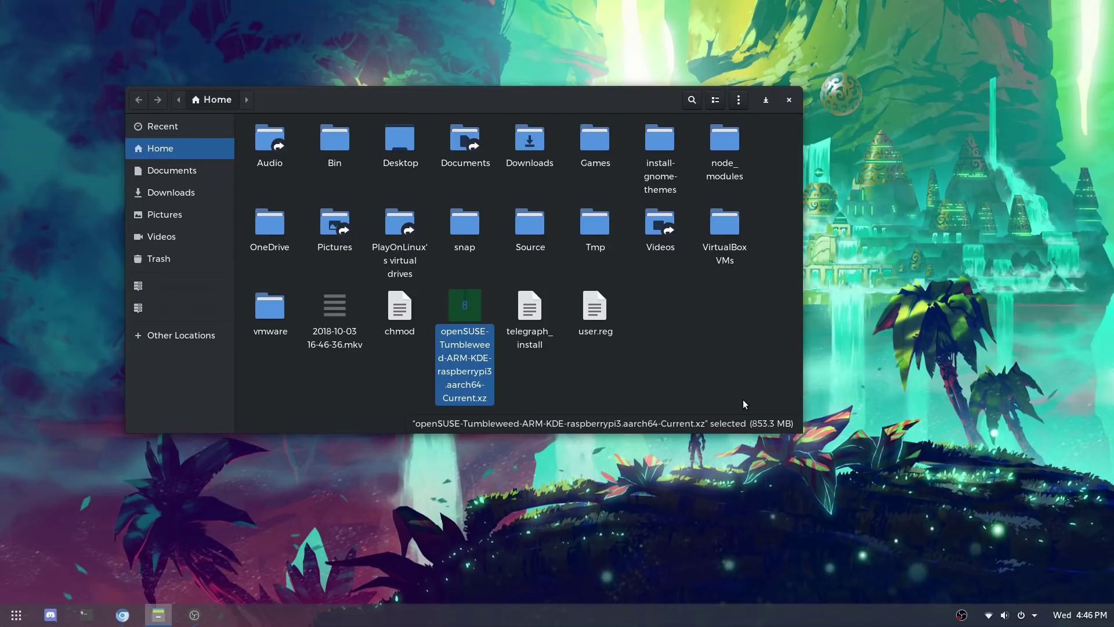
Step: Launch Etcher by searching 'etch' in the application overview
key(super)
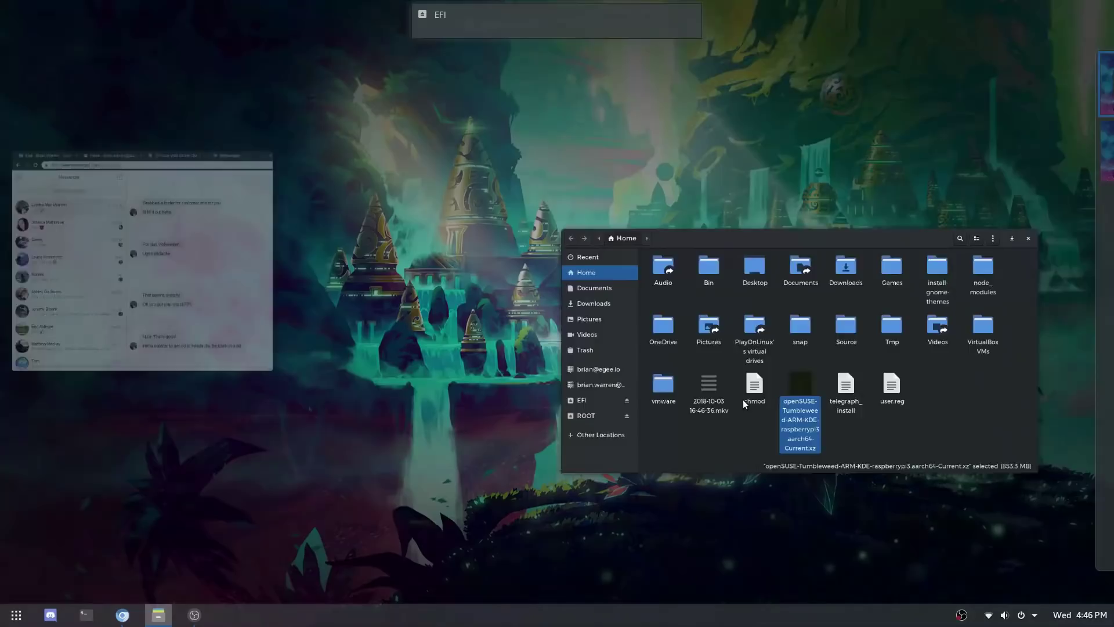
text(etch)
key(Return)
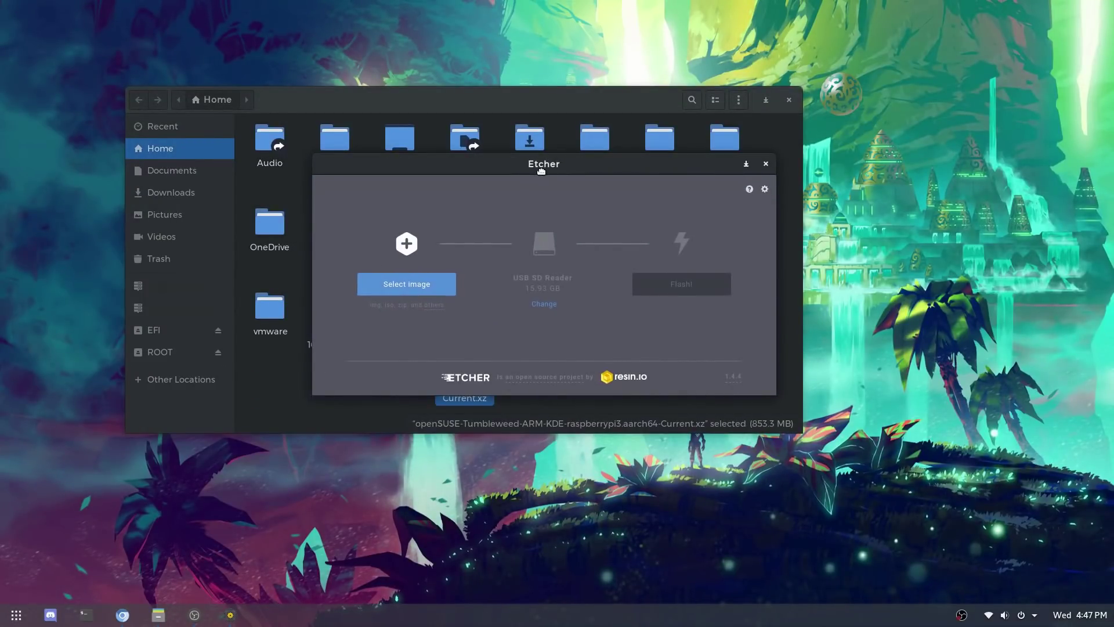
Step: Flash the openSUSE KDE raspberrypi3 .xz image to the USB SD Reader, authorizing with the admin password
click(412, 286)
scroll(446, 382, down, 1)
click(467, 428)
click(760, 475)
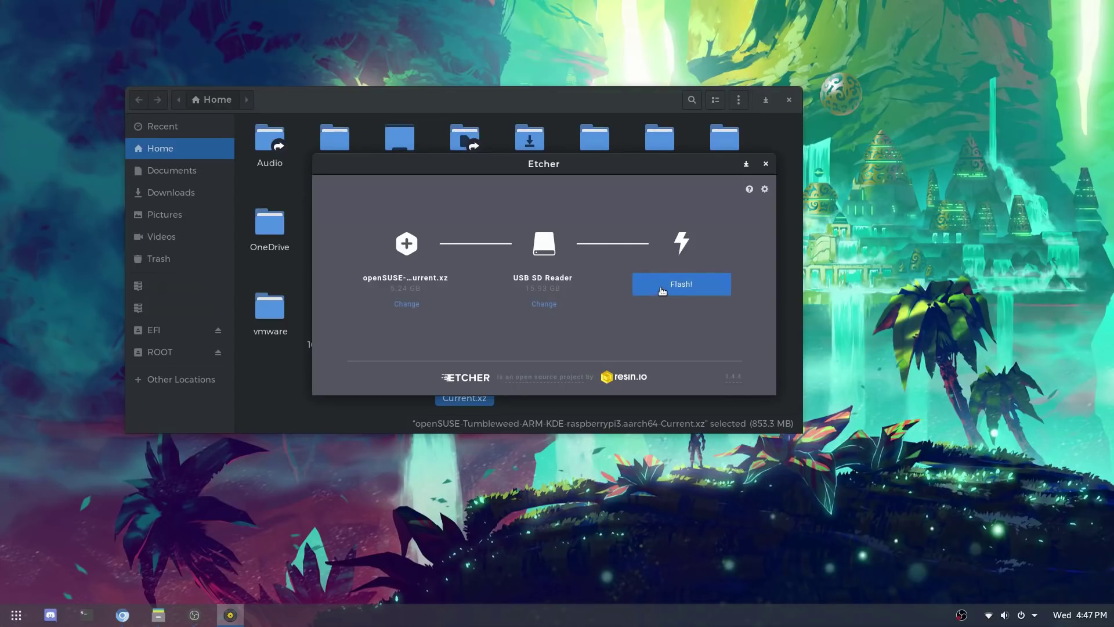
click(663, 290)
text(••••••)
key(Return)
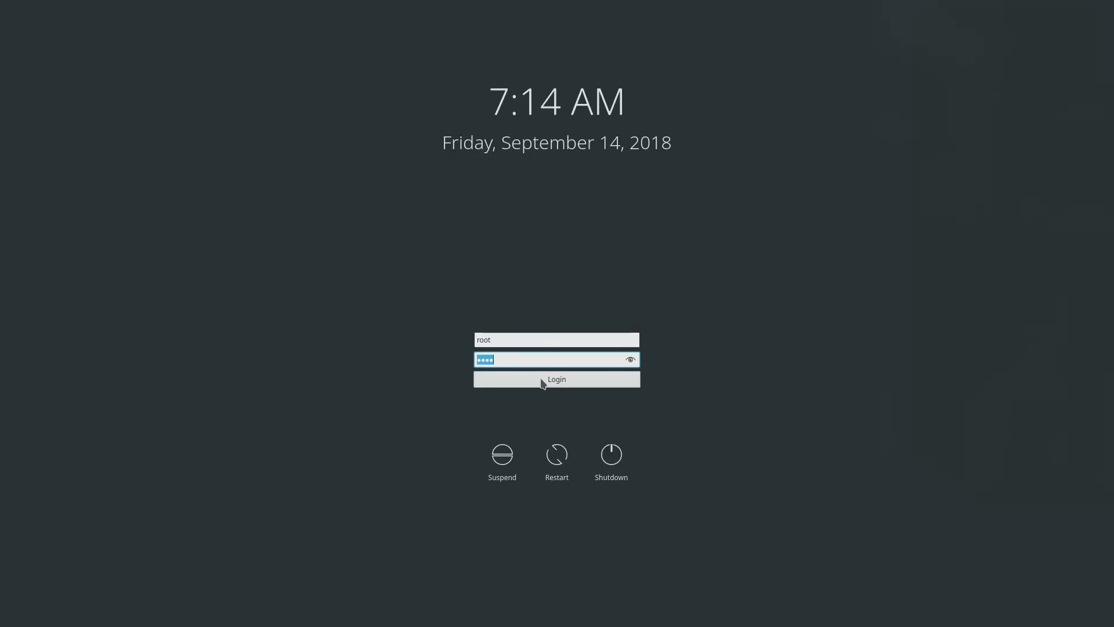
Step: Enter the root password at the openSUSE login screen
text(*****)
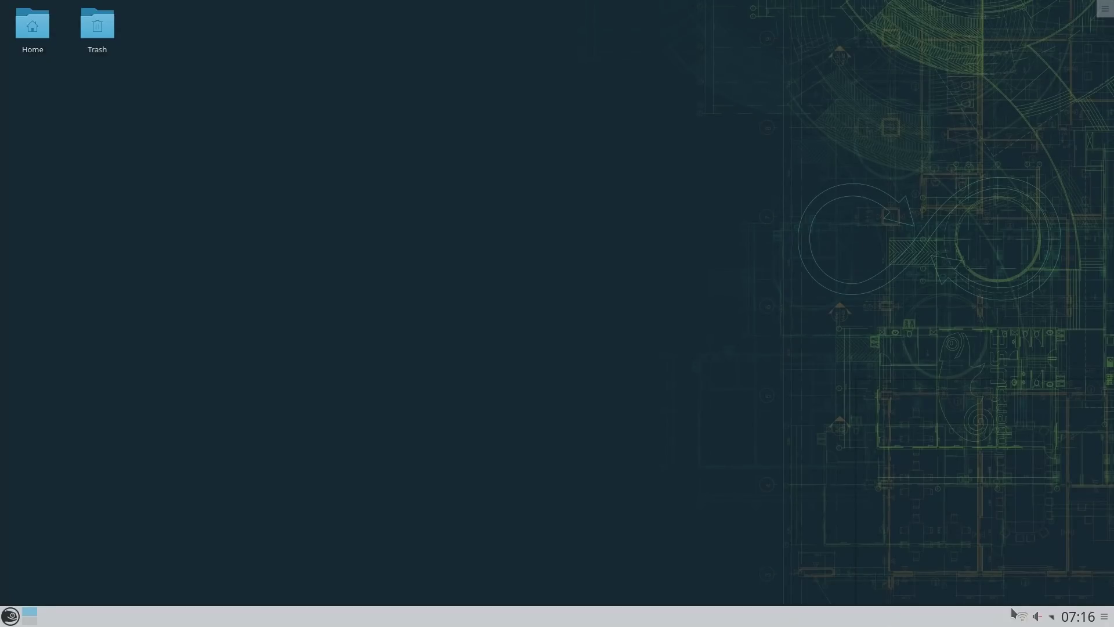
Step: Show the available Wi-Fi networks from the Networks tray applet
click(1021, 616)
click(1021, 617)
click(1021, 617)
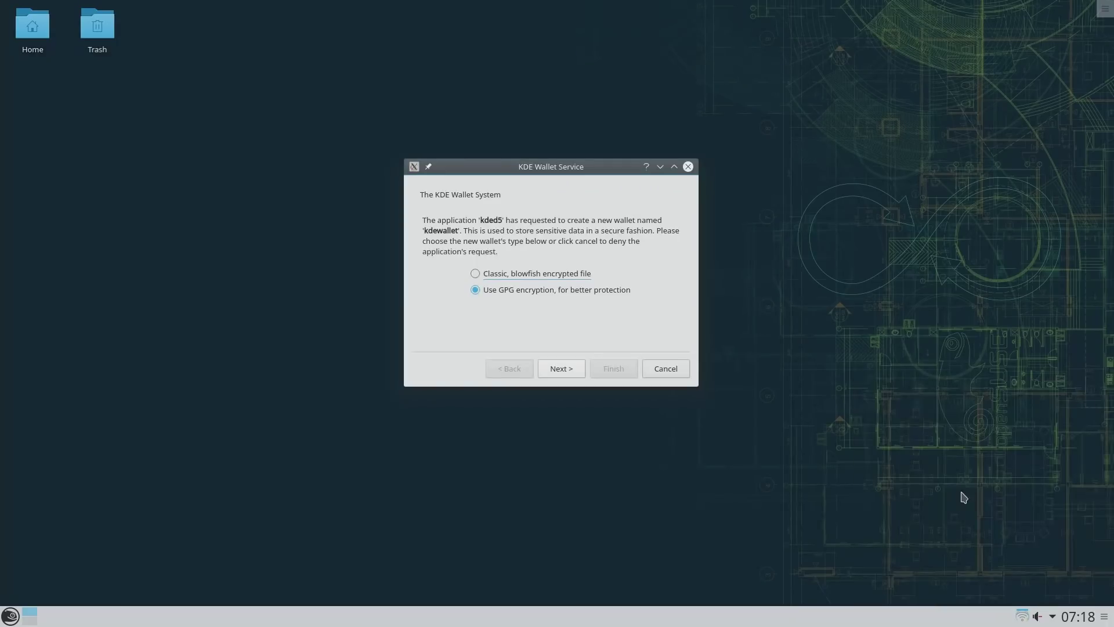
Step: Create the kdewallet with classic blowfish encryption and a confirmed password
click(546, 270)
click(610, 368)
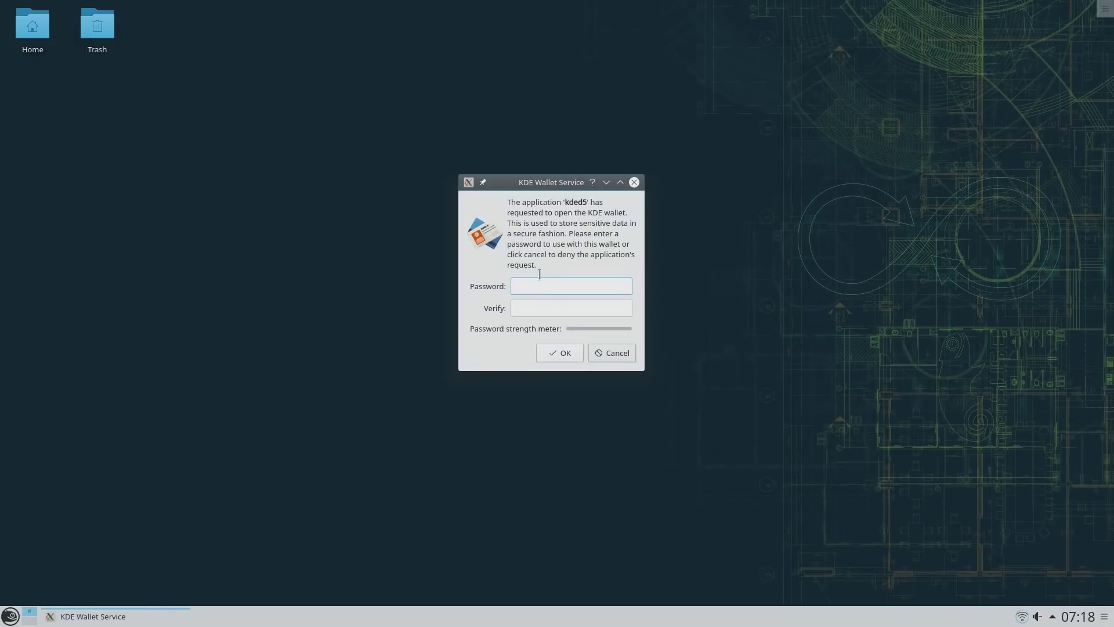
text(******)
key(Tab)
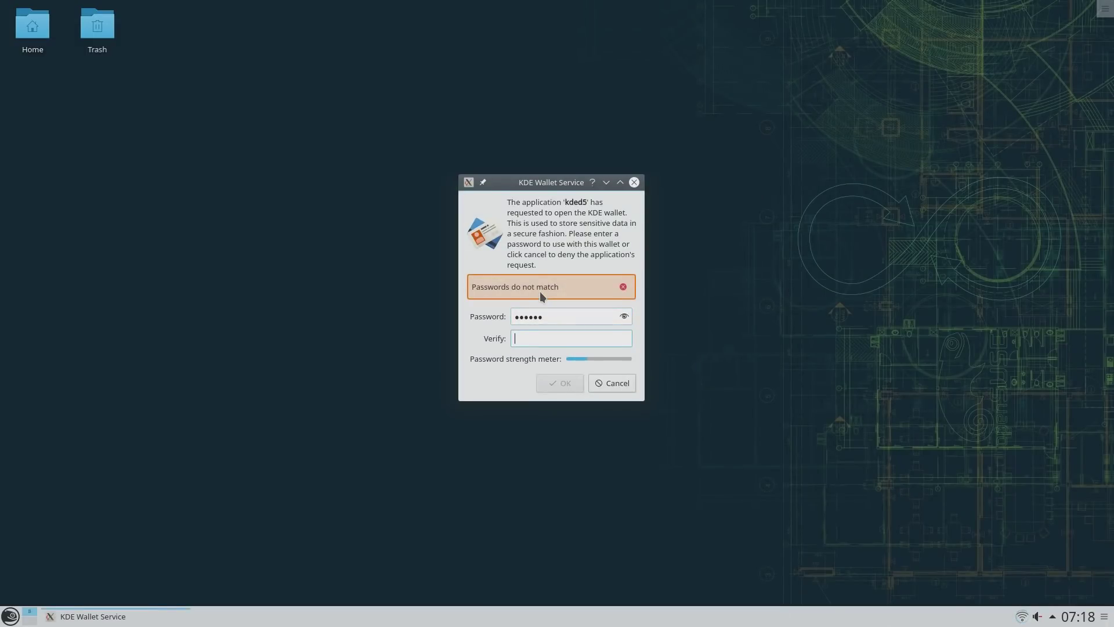
text(******)
key(Return)
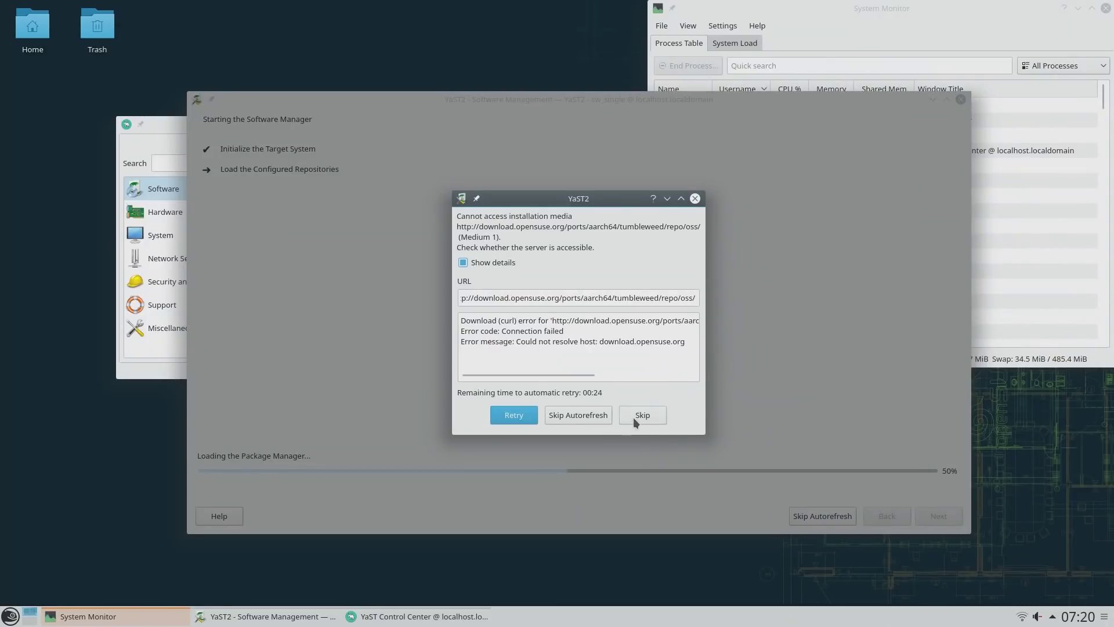
Step: Skip the unreachable repository and tile System Monitor's System Load graphs on the right half
click(636, 416)
drag(841, 8, 841, 48)
click(726, 78)
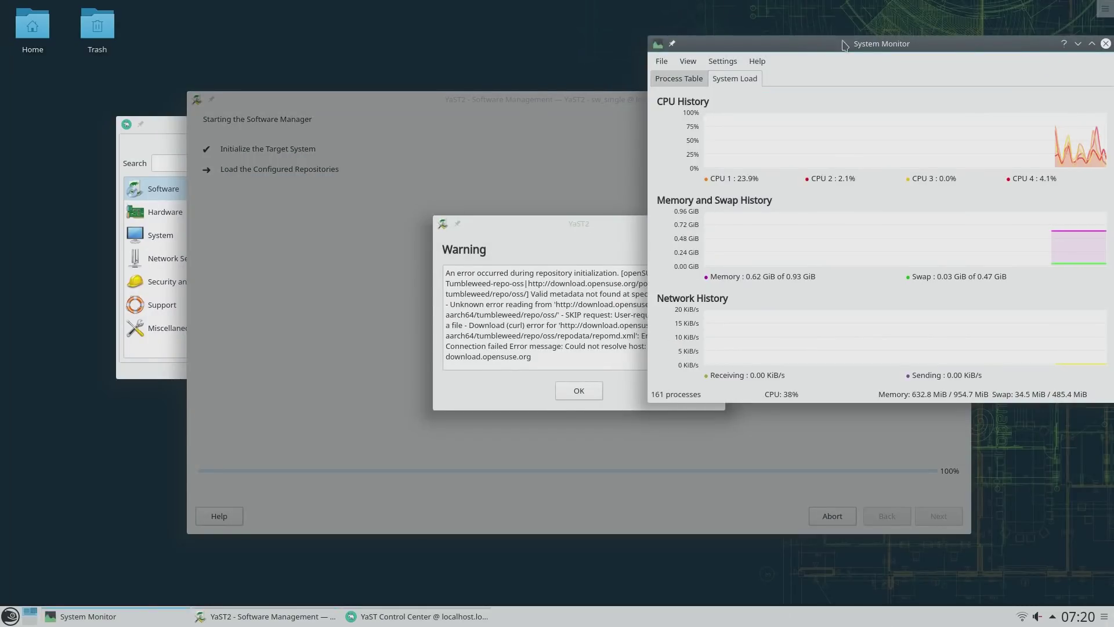
drag(863, 102, 1109, 303)
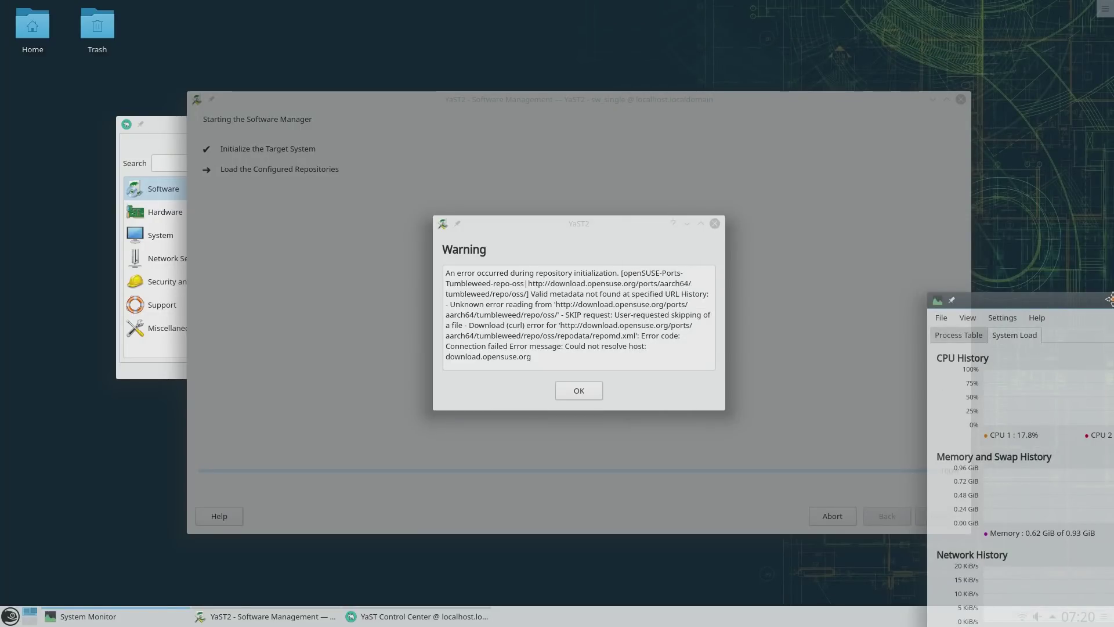
drag(1109, 289, 1109, 289)
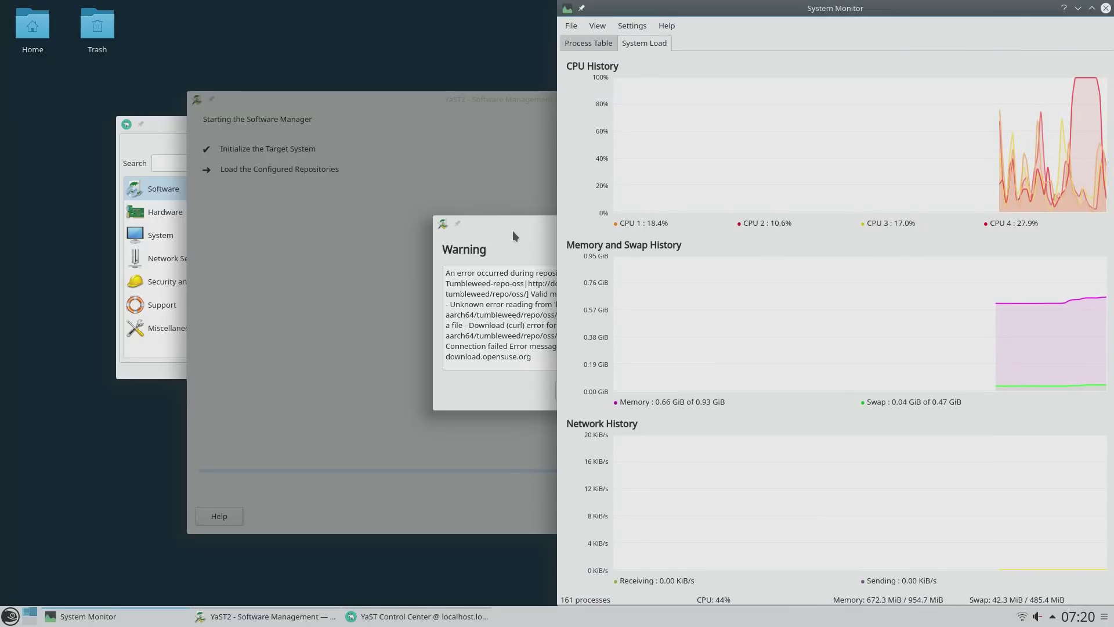
Step: Dismiss the YaST repository warning with OK and move the YaST window left
click(513, 231)
click(595, 389)
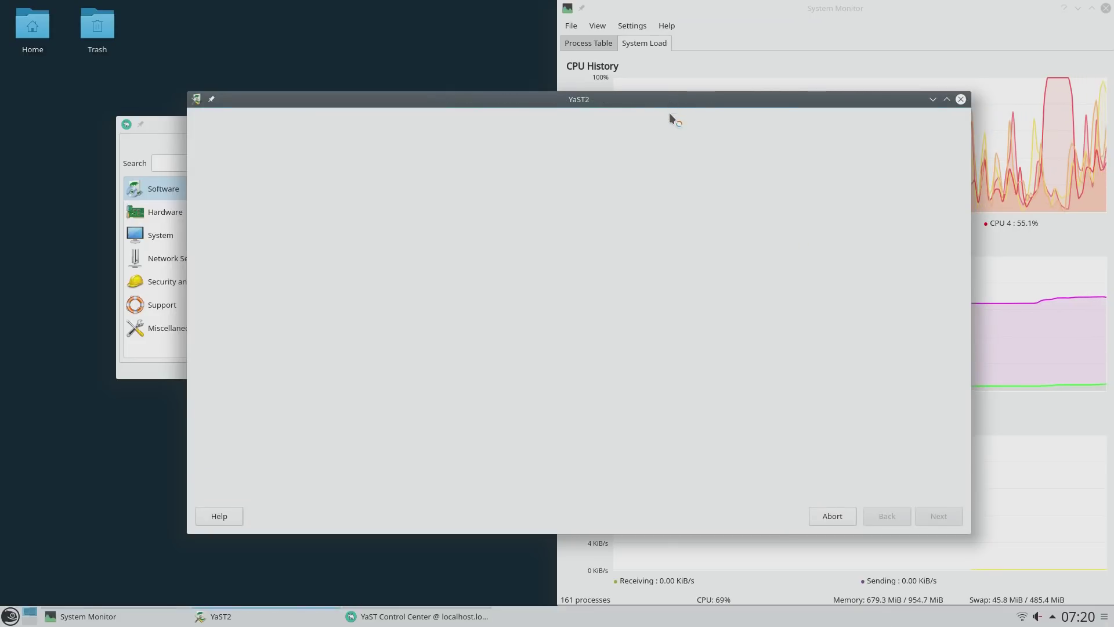
drag(670, 102, 492, 104)
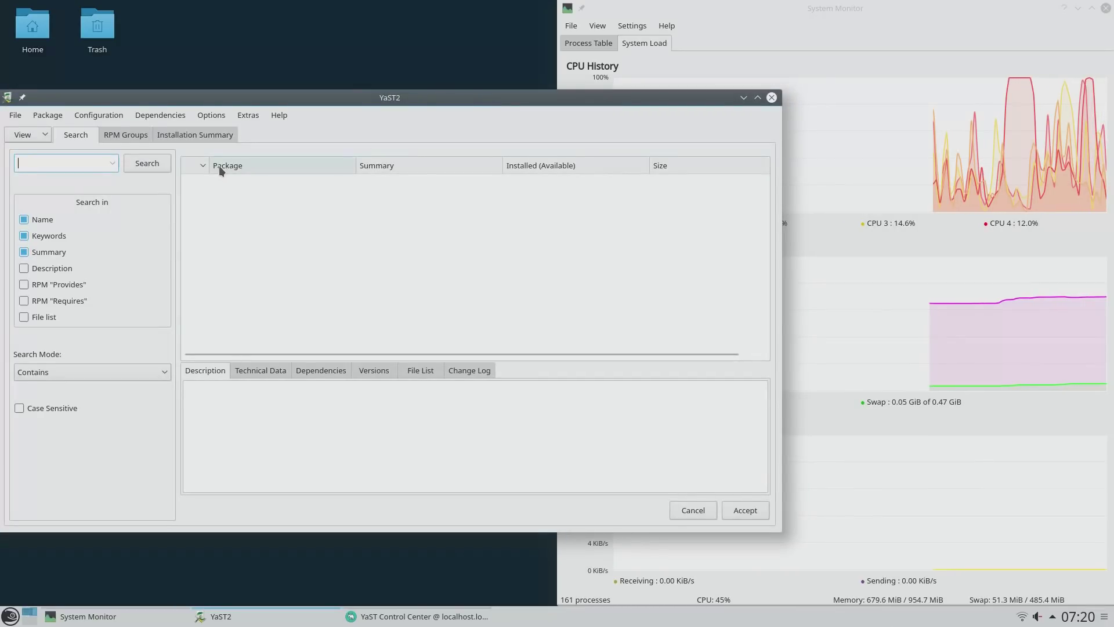
Step: Launch Konsole by searching 'term' in the application launcher
click(6, 619)
text(term)
key(Down)
key(Down)
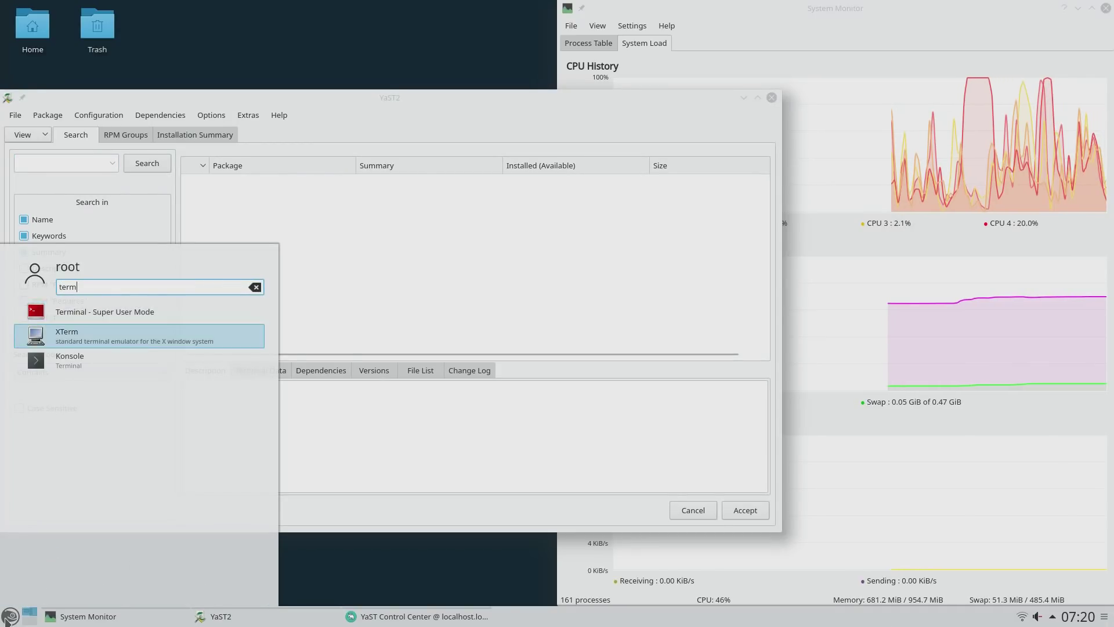
key(Return)
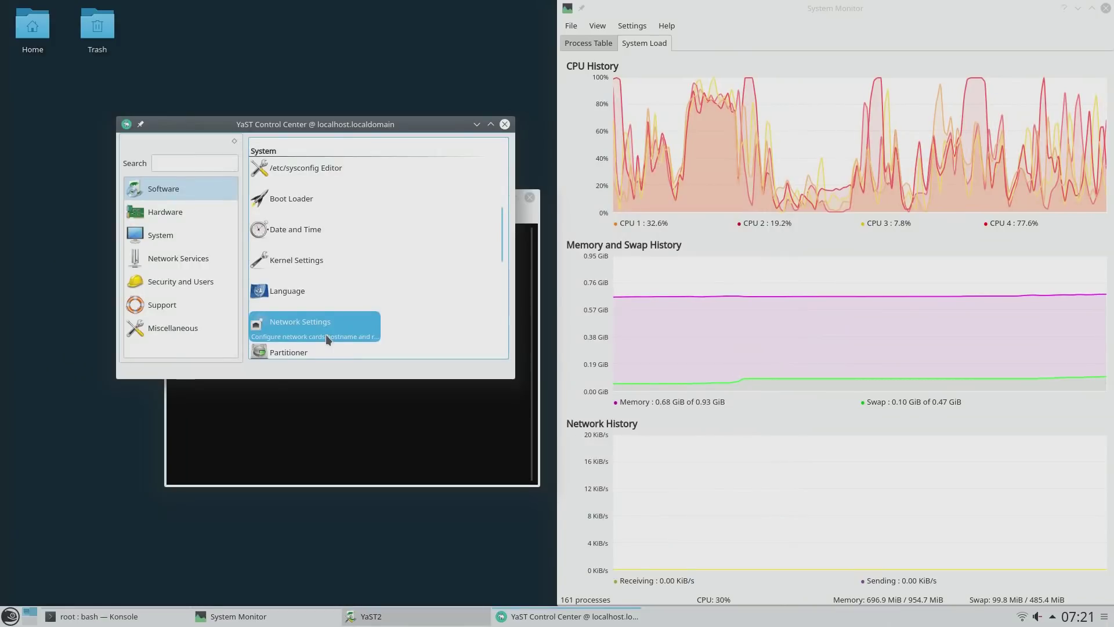
Step: Launch the Network Settings module from YaST Control Center
click(325, 334)
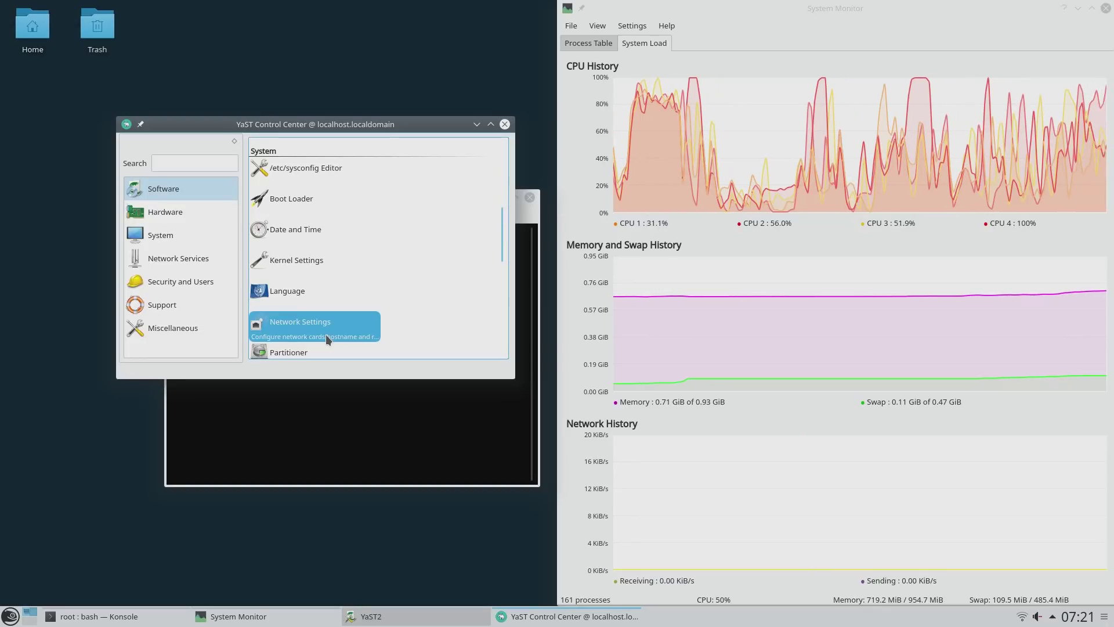
click(325, 334)
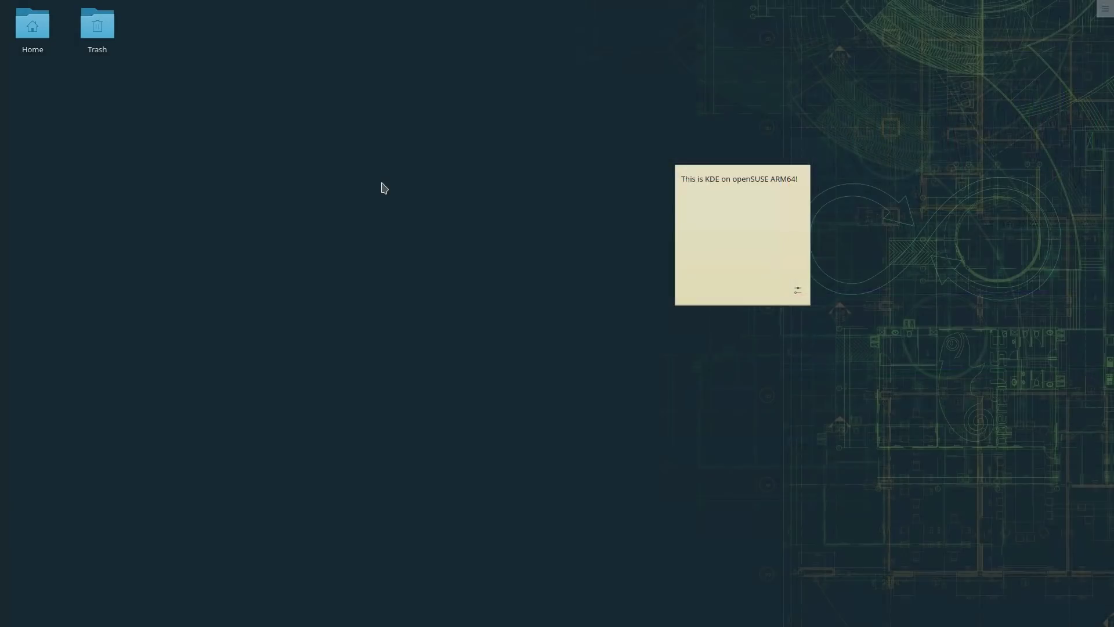
Step: Launch KInfocenter by searching 'kinfo' and maximize its window
key(alt+space)
text(k)
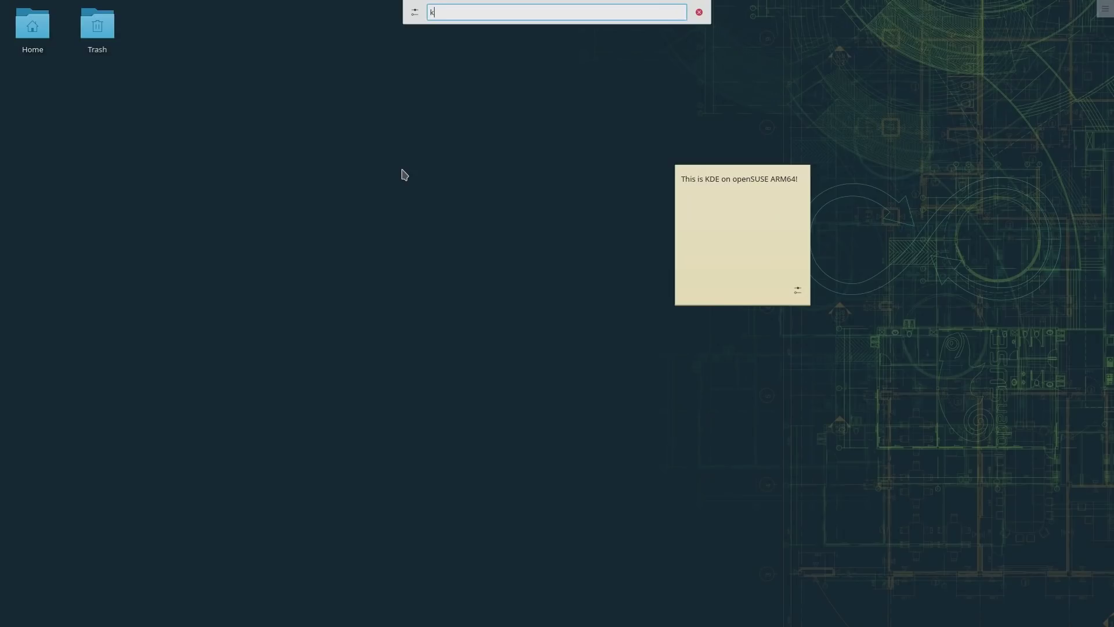
text(info)
key(Return)
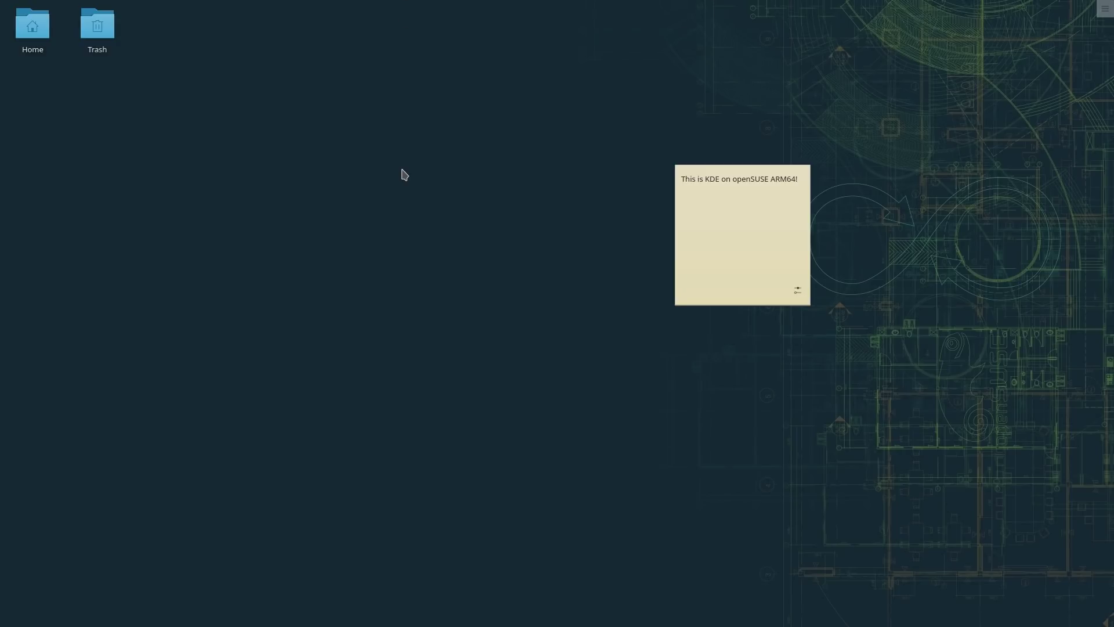
double_click(351, 10)
Step: Open the Open With chooser for the Home folder, typing 'do' then clearing it
right_click(32, 24)
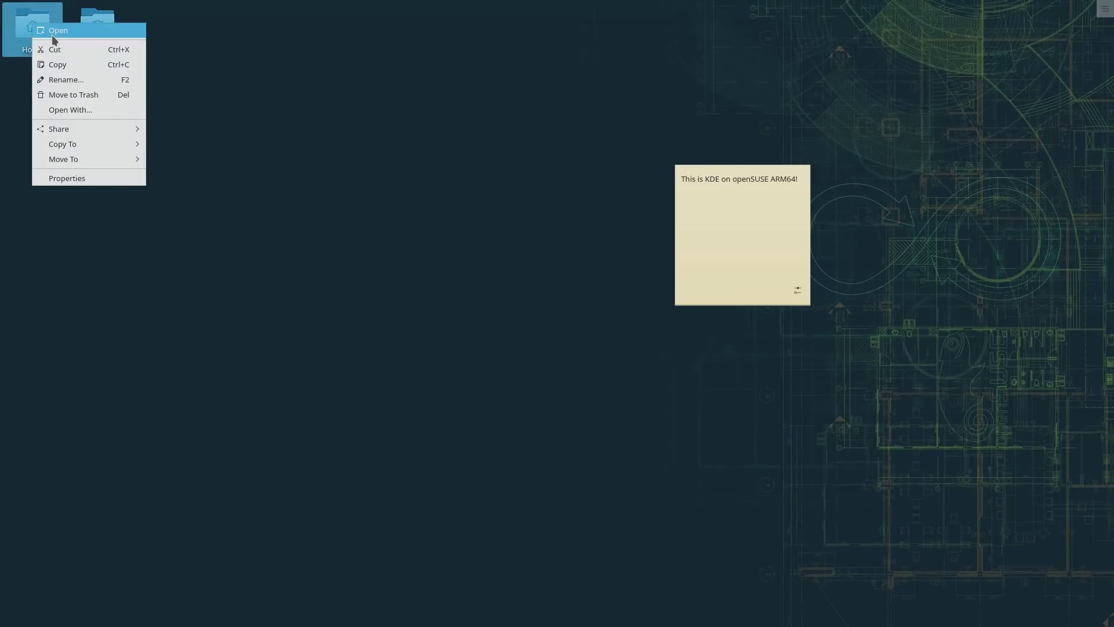
click(53, 39)
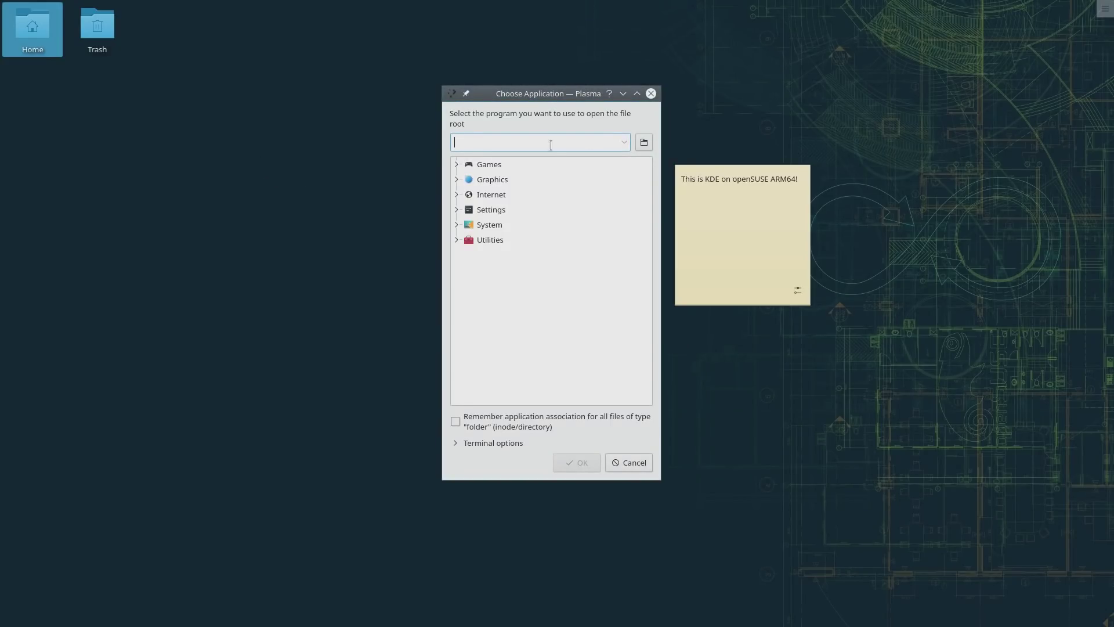
text(d)
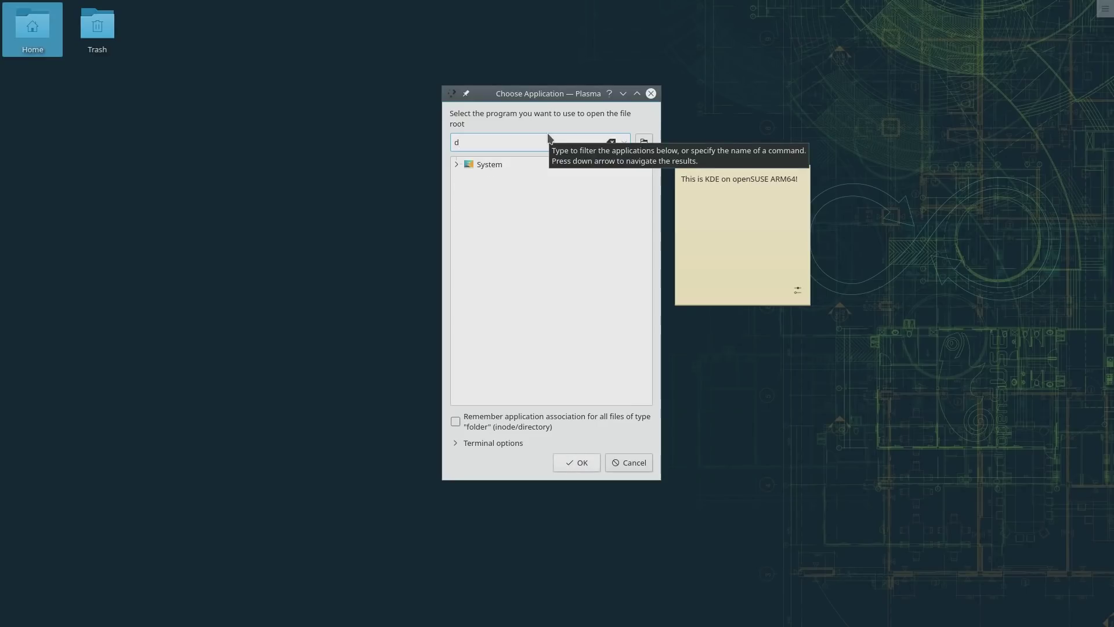
text(olphin)
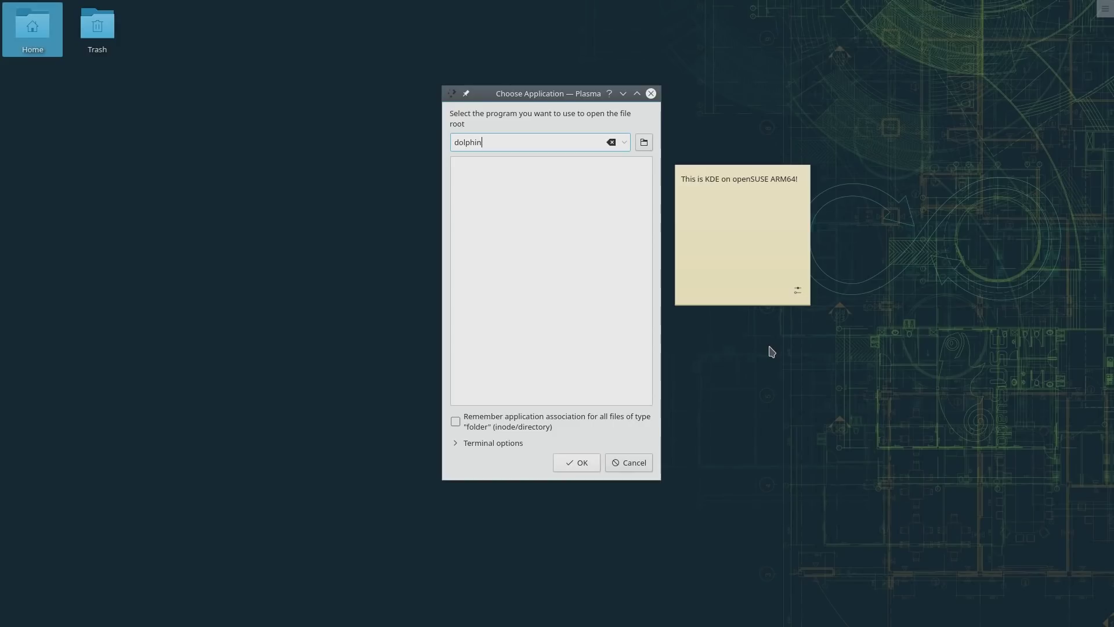
key(ctrl+a)
key(BackSpace)
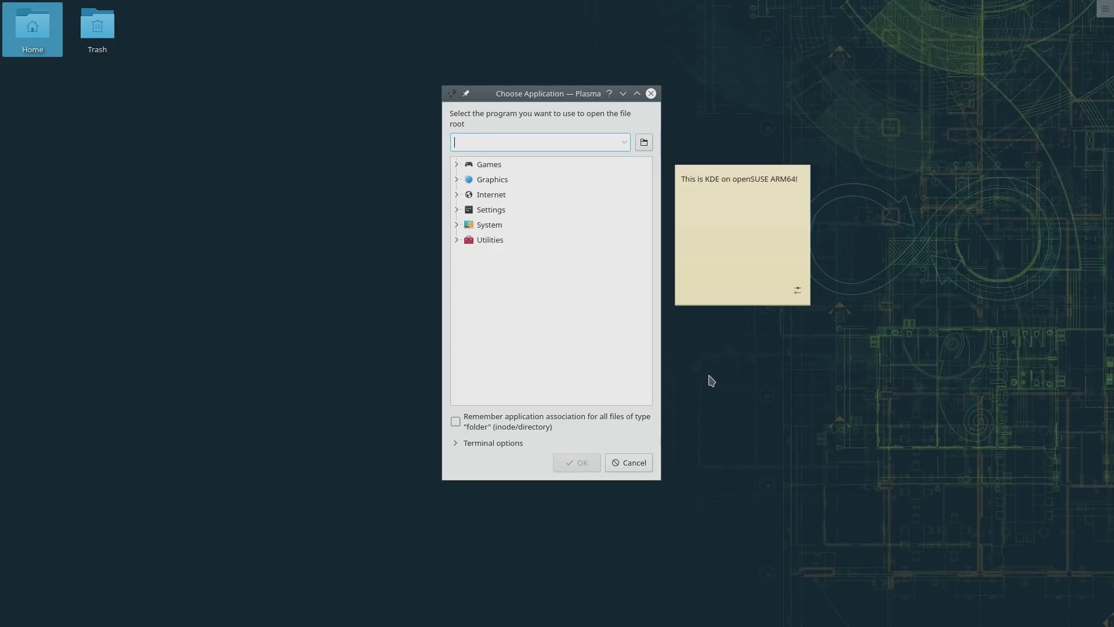
Step: Expand Games and Graphics, then collapse them and leave only Internet expanded
click(457, 165)
click(469, 180)
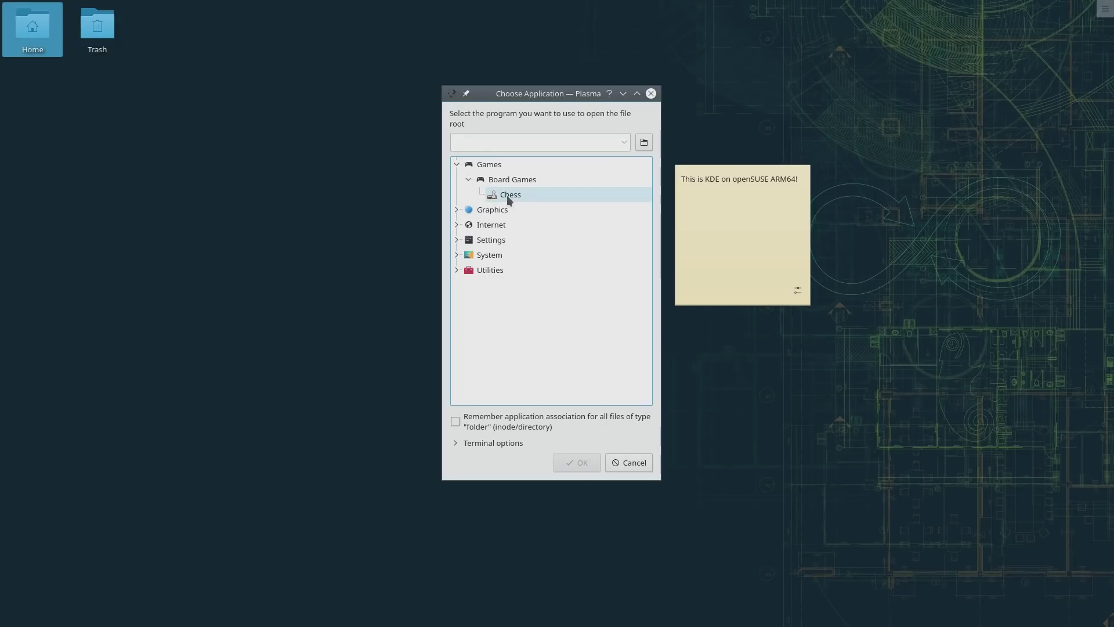
click(456, 210)
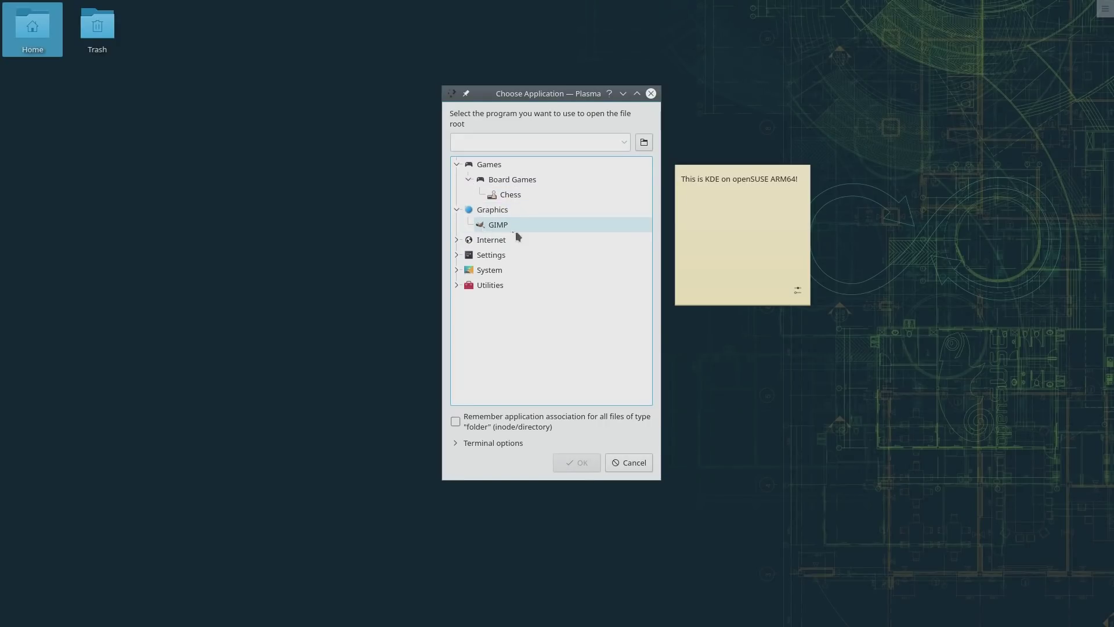
click(456, 165)
click(456, 179)
click(456, 194)
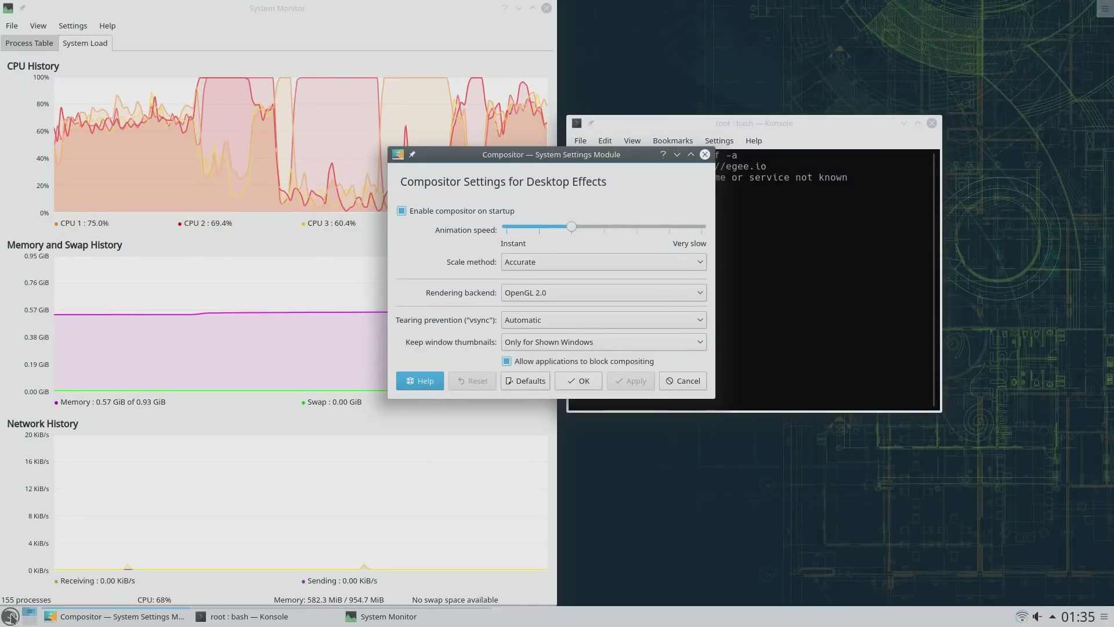
Step: Turn off 'Enable compositor on startup' and 'Enable File Search', applying each change
click(402, 211)
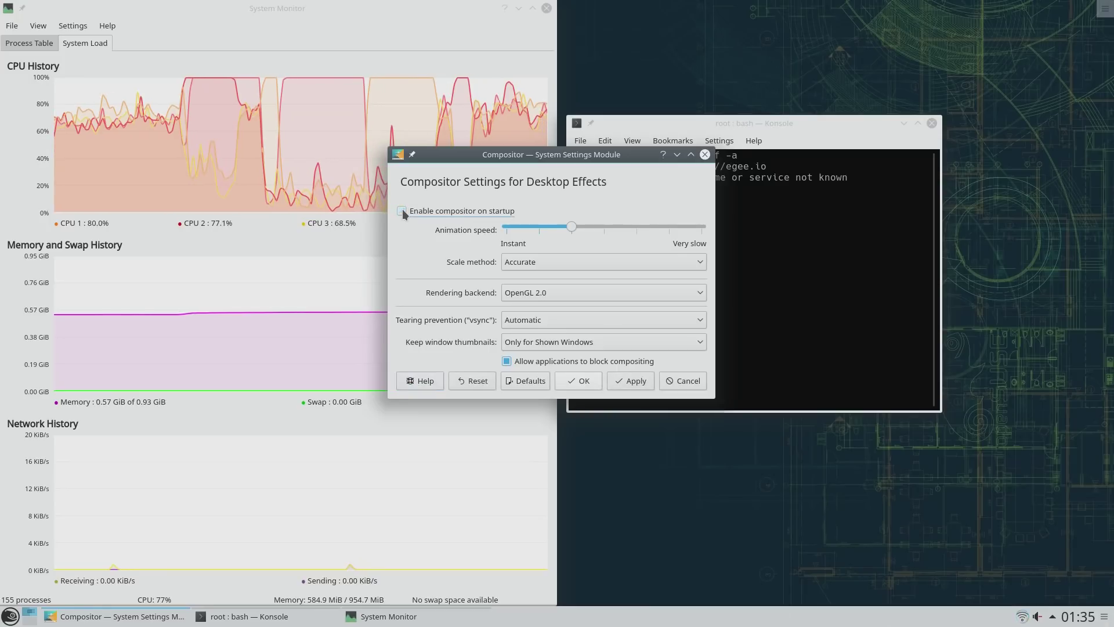
click(624, 383)
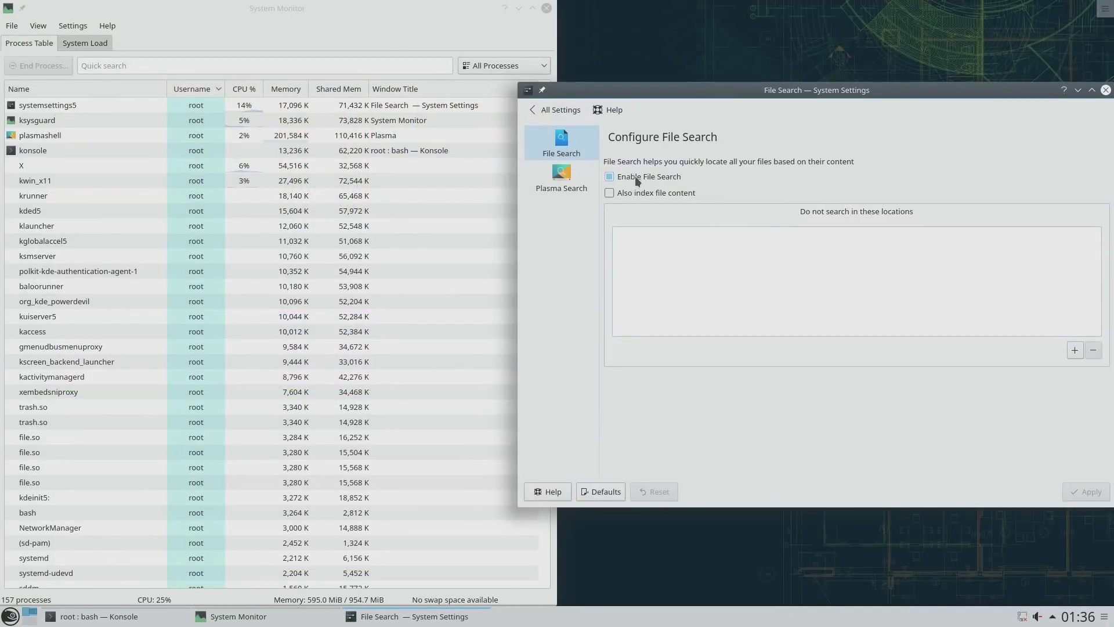
click(635, 176)
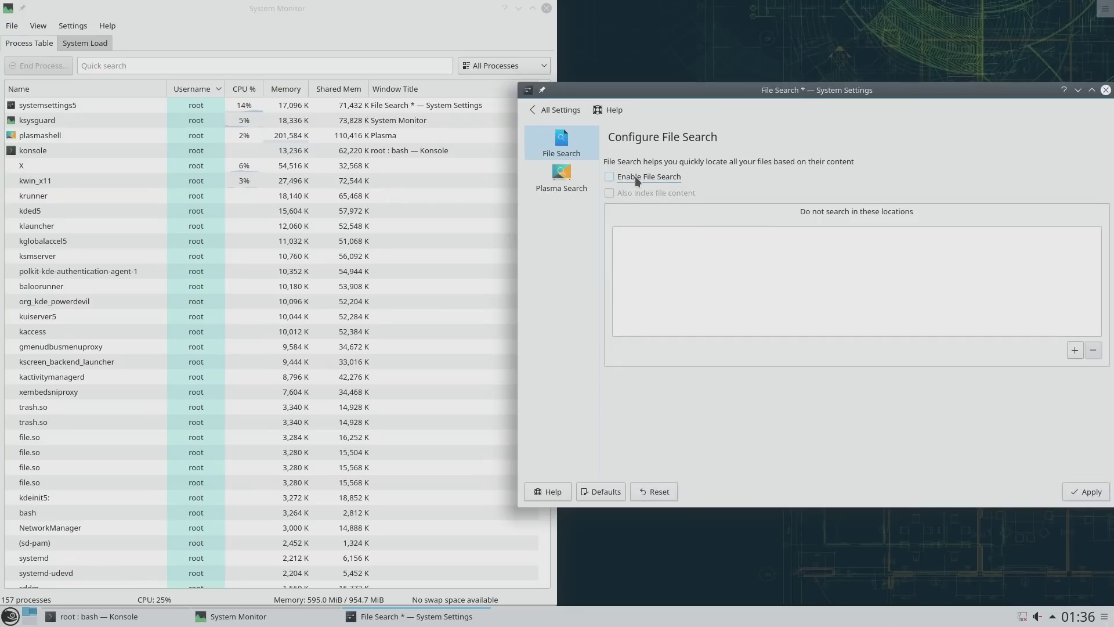
click(1091, 492)
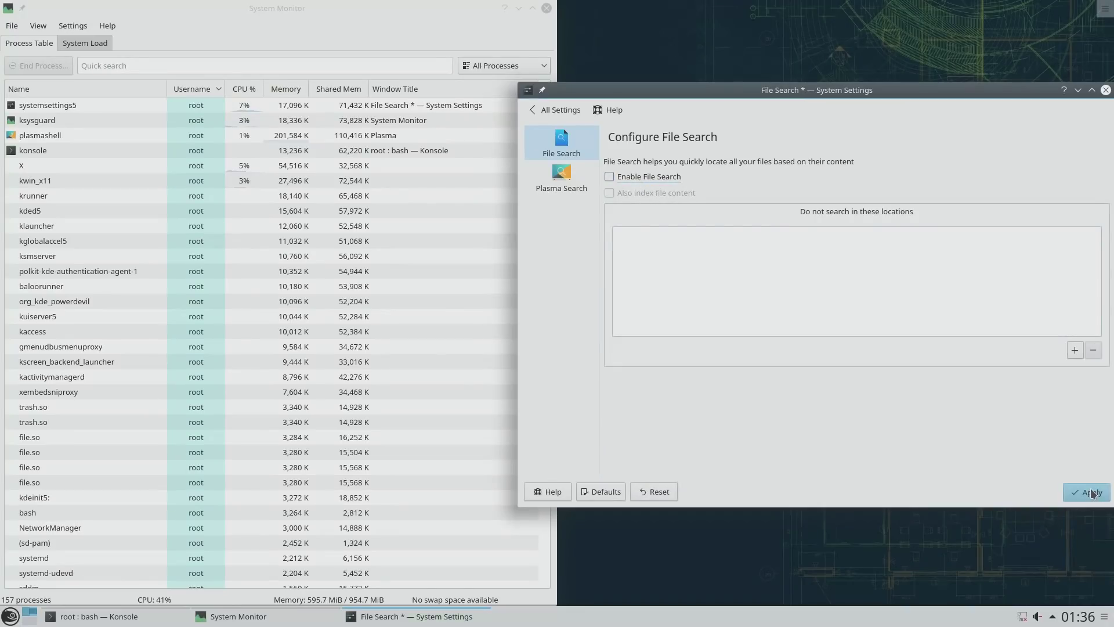
click(562, 182)
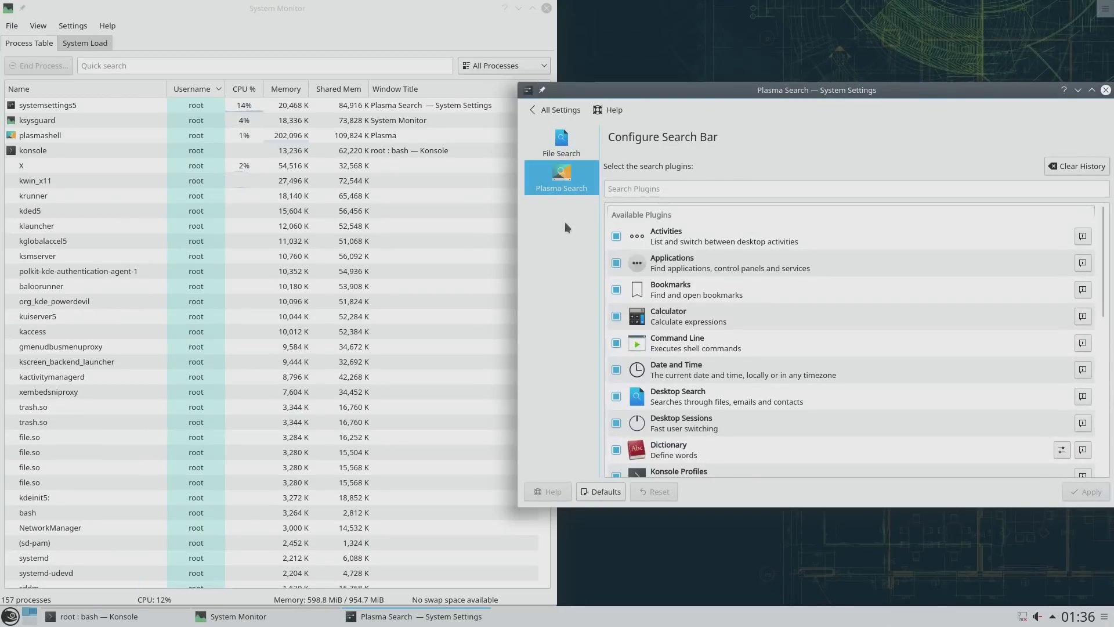
Step: Disable the Activities, Bookmarks, Calculator, Command Line, Date and Time and Desktop Search plugins
click(616, 236)
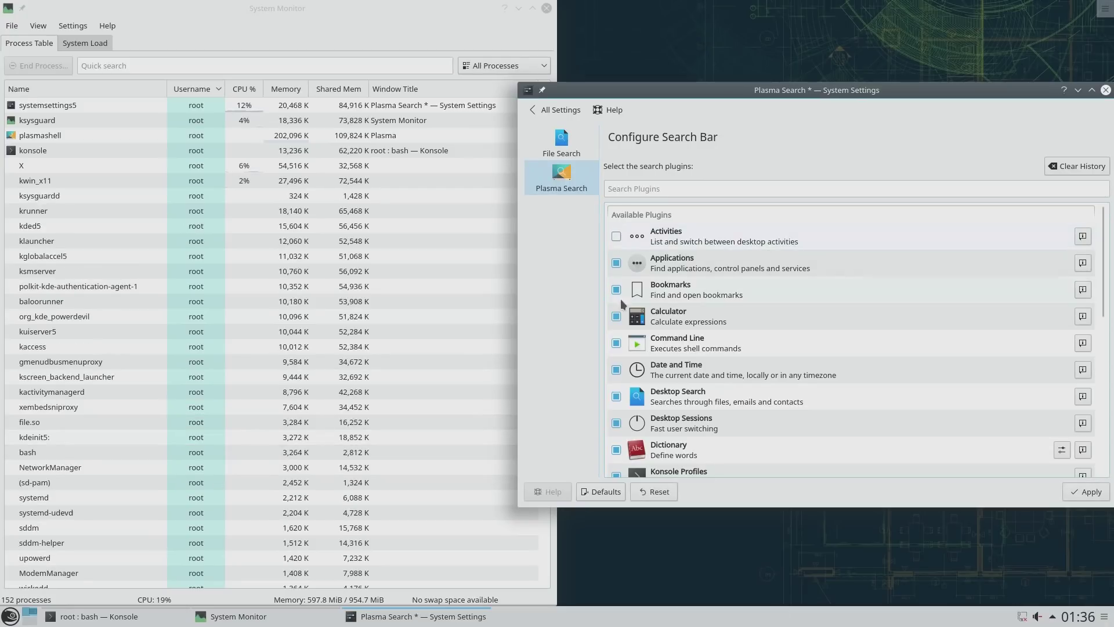
click(616, 290)
click(616, 316)
click(616, 343)
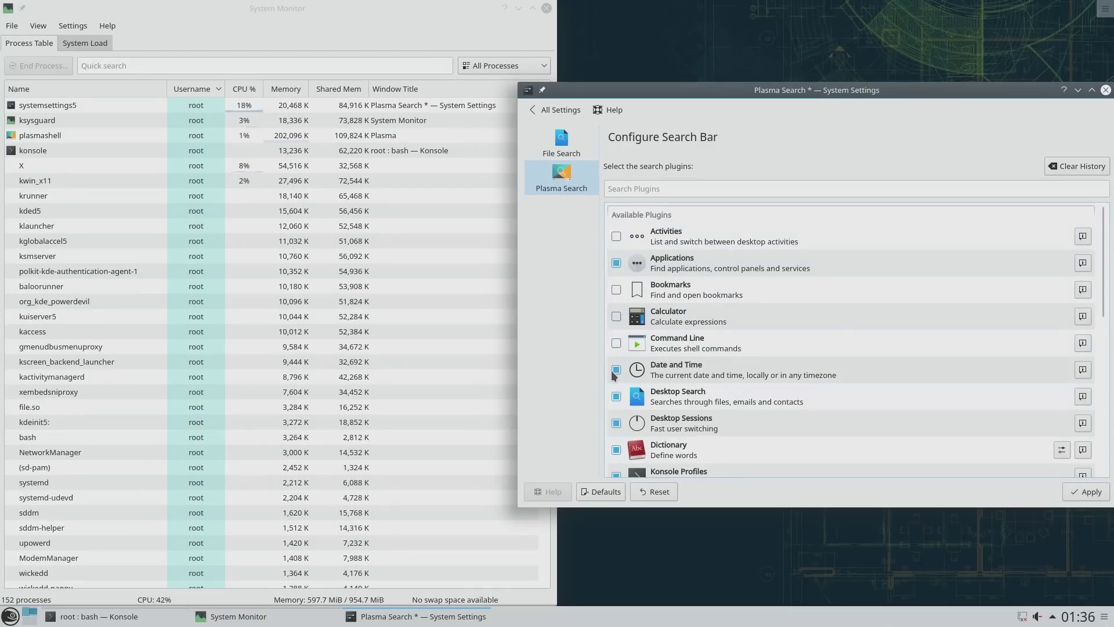
click(616, 370)
click(616, 396)
Step: Disable Web Shortcuts, Unit Converter, Terminate Applications and Special Characters, and toggle Software Center
scroll(616, 396, down, 10)
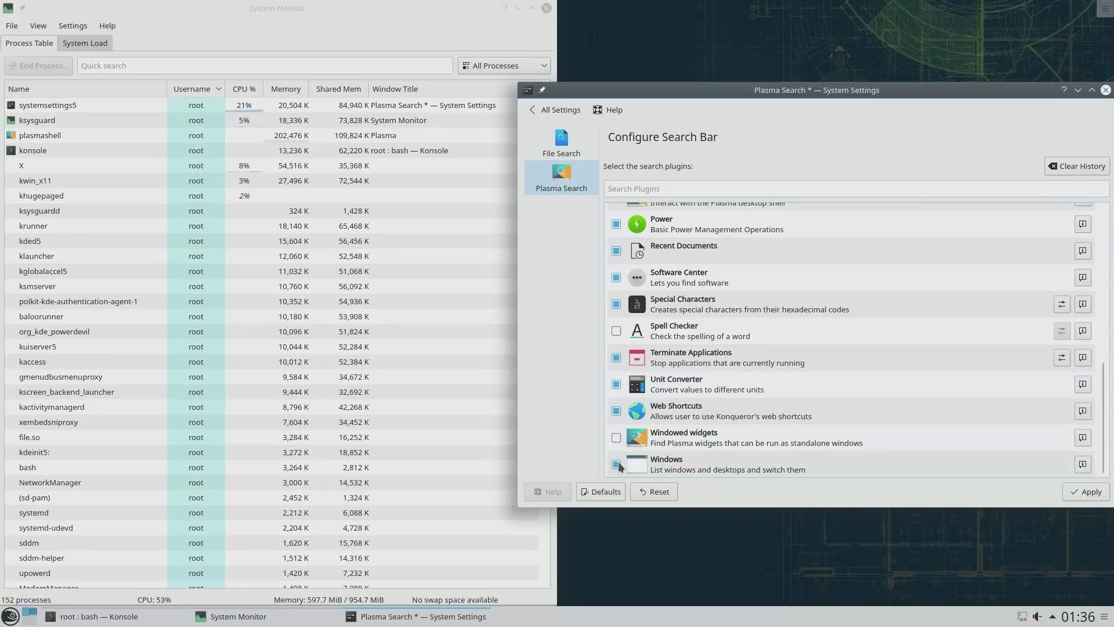
click(616, 411)
click(616, 384)
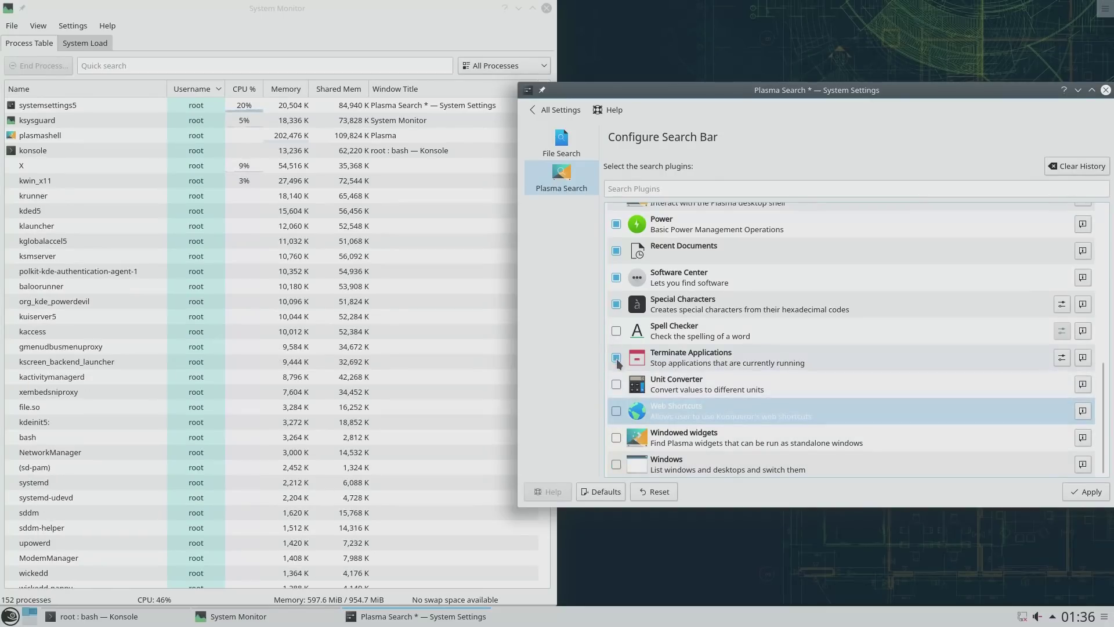
click(616, 357)
click(616, 306)
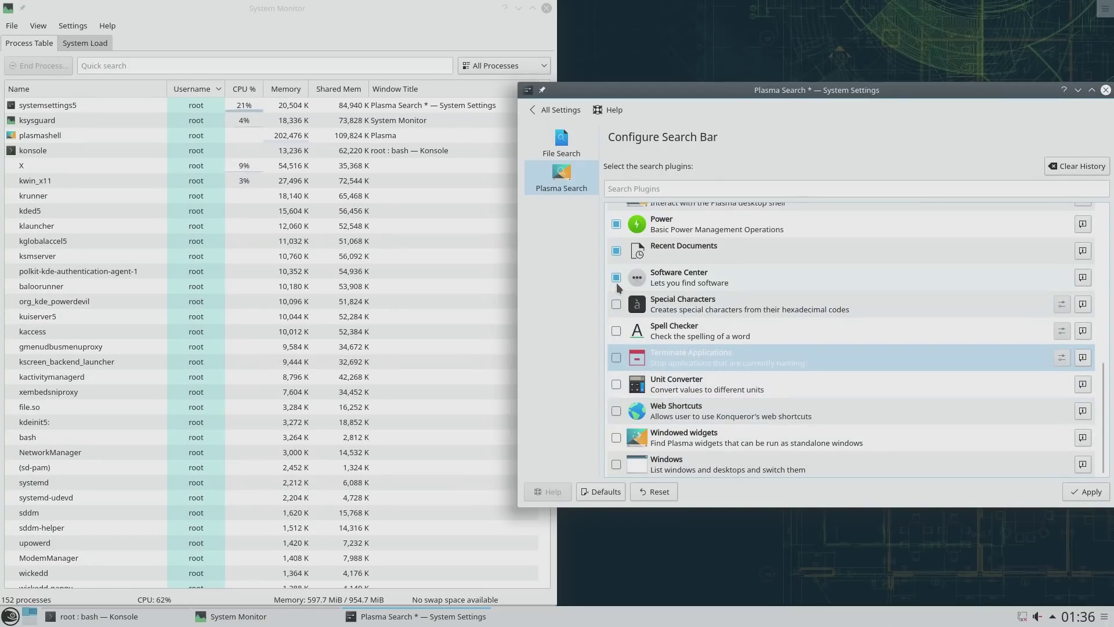
click(616, 277)
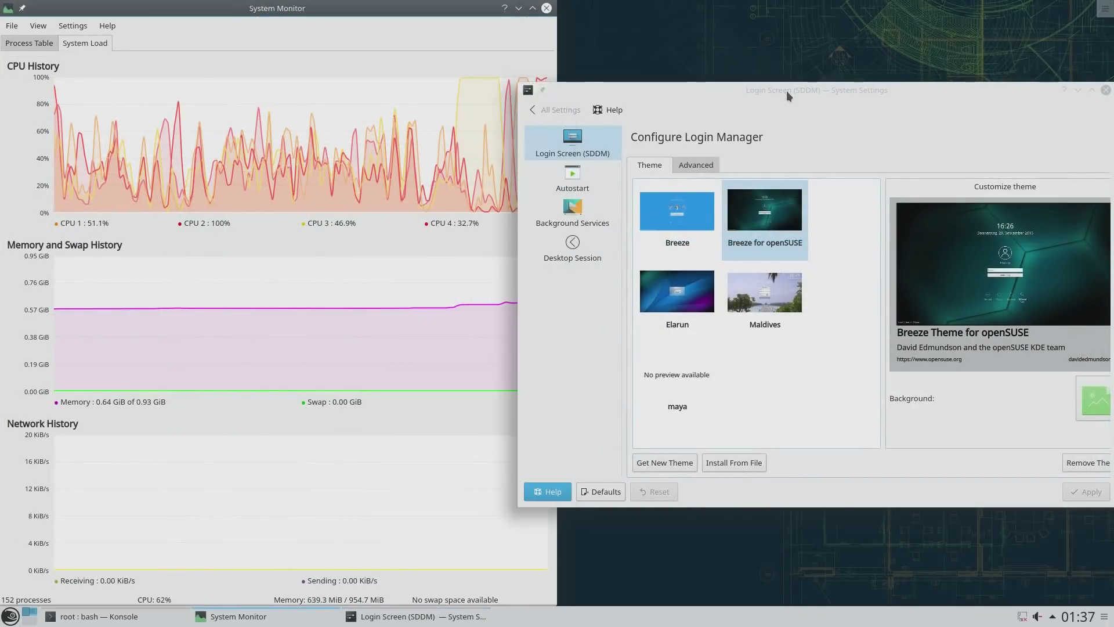
Step: Uncheck Touchpad under Autostart's Background Services, then reveal the bare desktop with Ctrl+F12
click(786, 91)
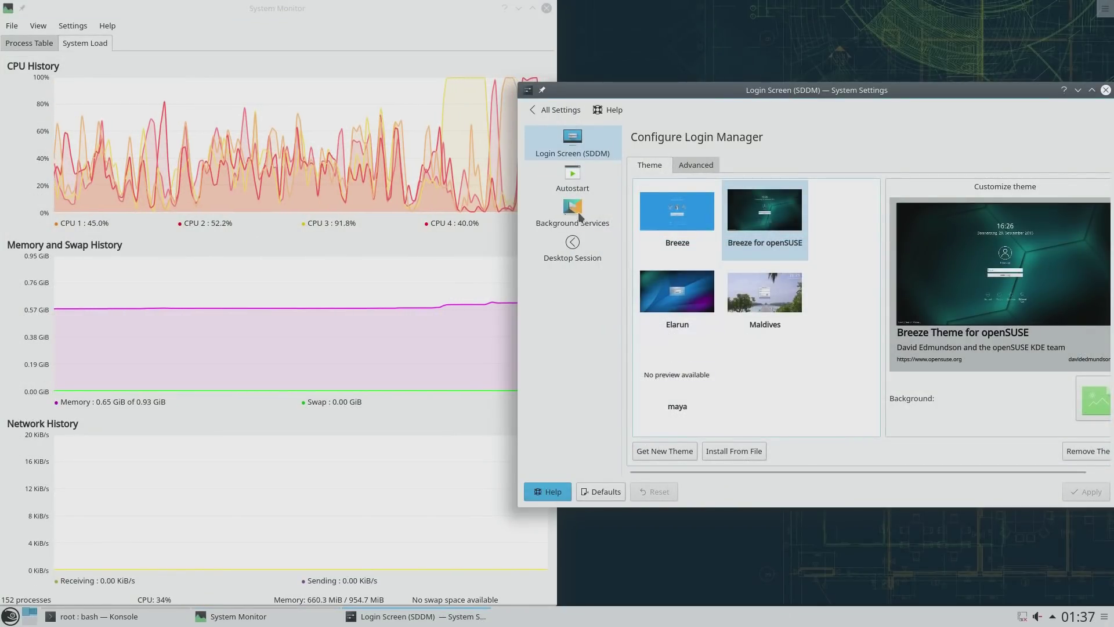
click(572, 179)
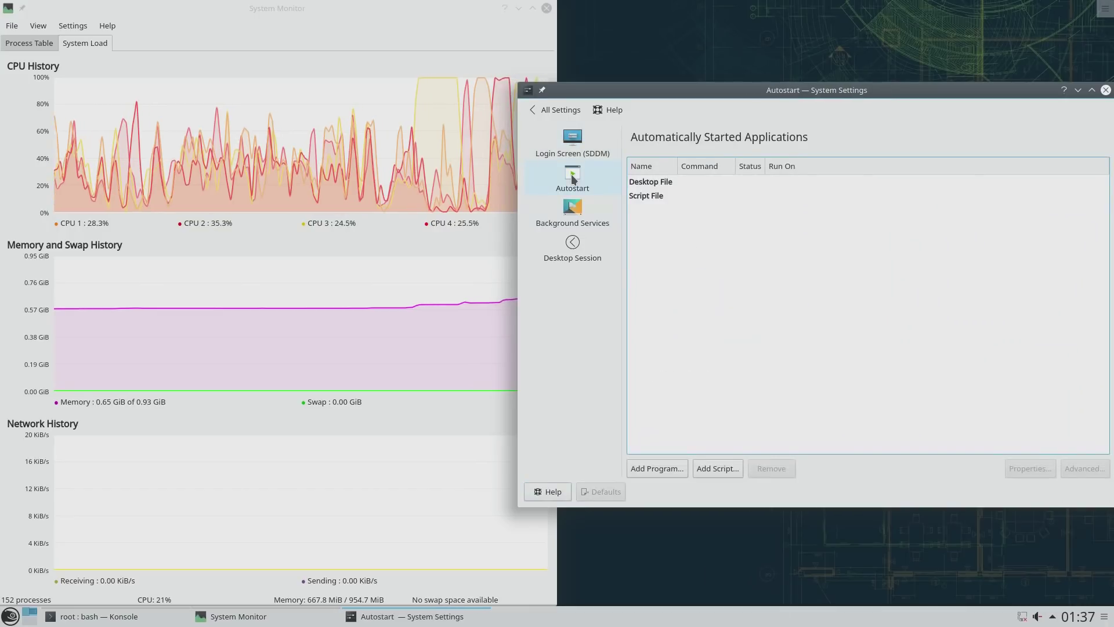
click(578, 208)
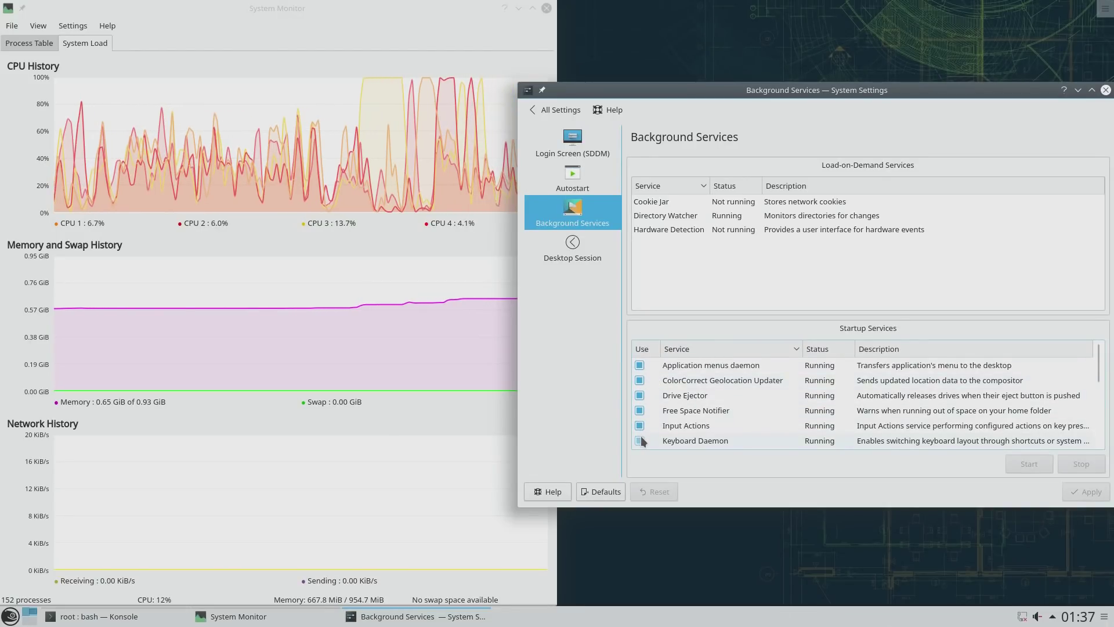
scroll(642, 442, down, 4)
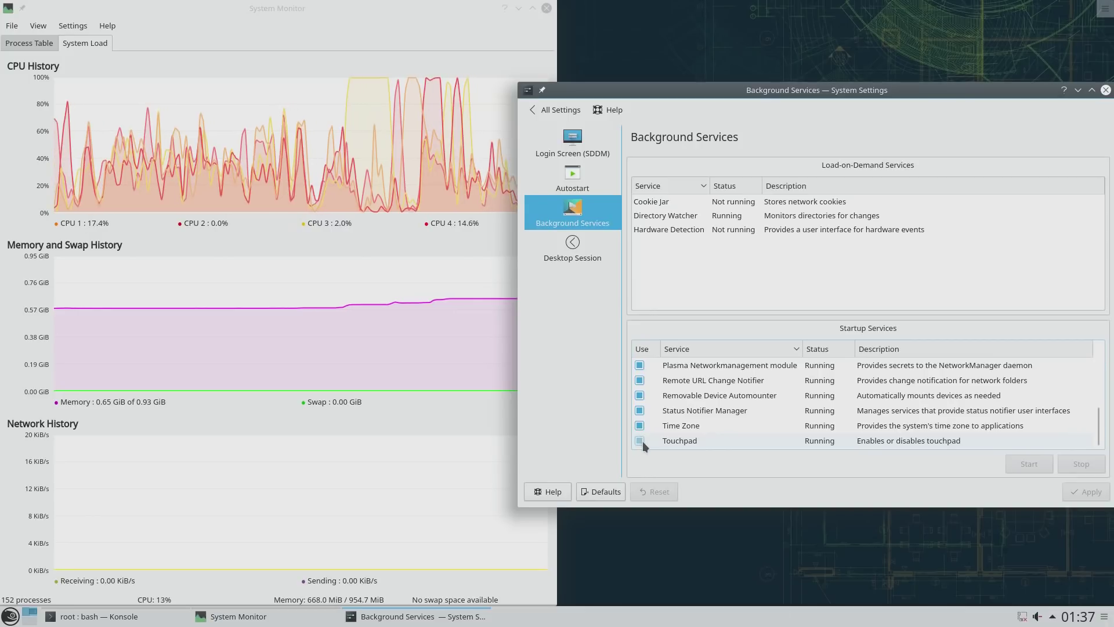
click(639, 440)
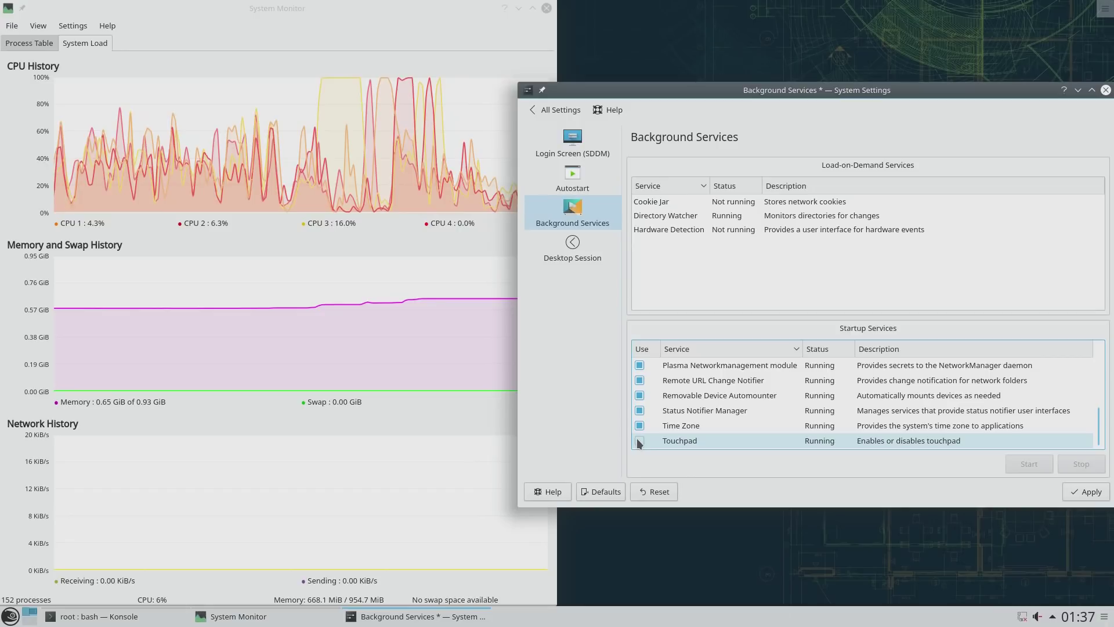
scroll(636, 438, up, 1)
key(ctrl+F12)
Step: Choose Add Widgets... from the desktop toolbox menu in the top-right corner
click(1107, 12)
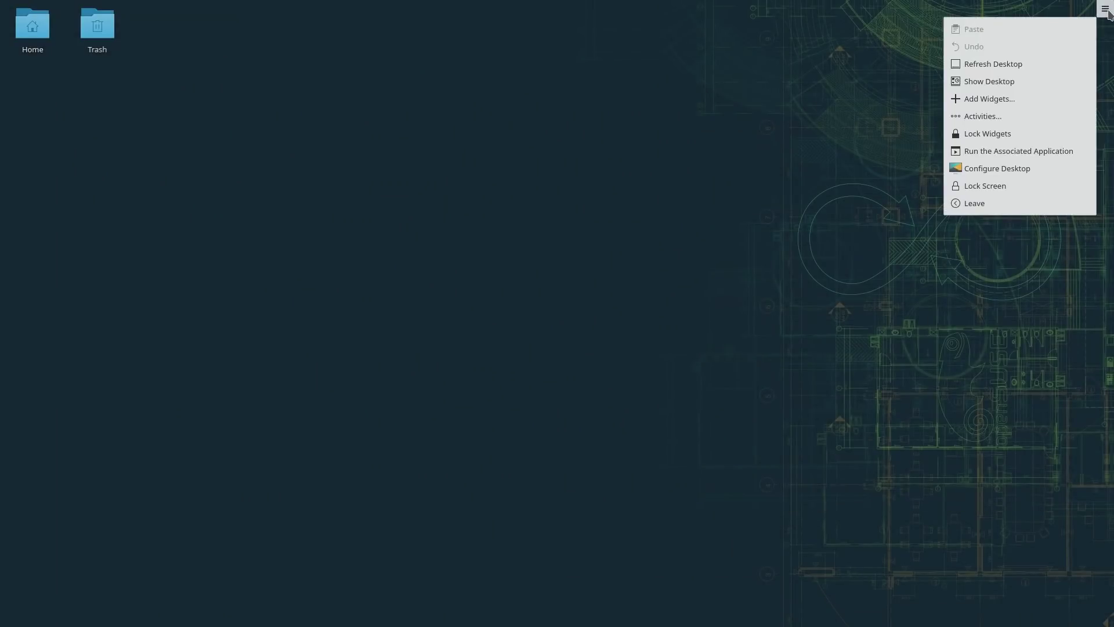
click(991, 102)
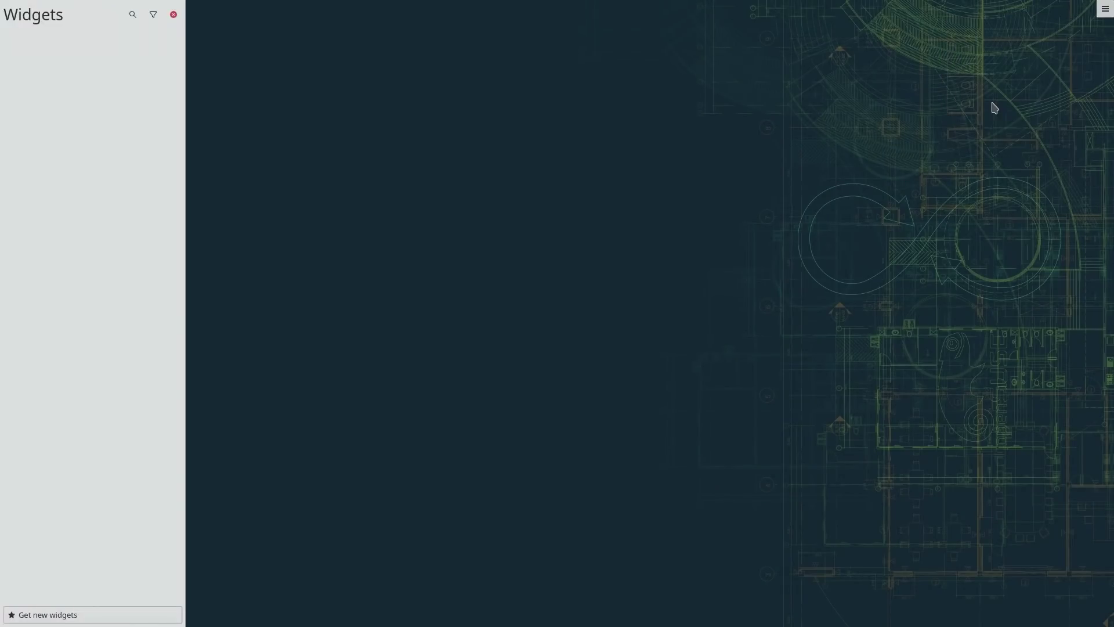